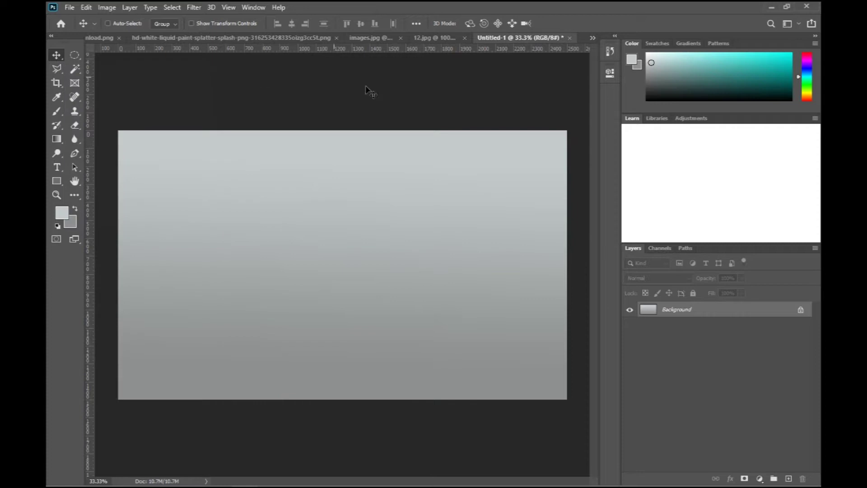
# Copy the whole green sneaker cut-out from its source image and paste it into the Untitled-1 document.
pyautogui.click(590, 40)
pyautogui.click(540, 41)
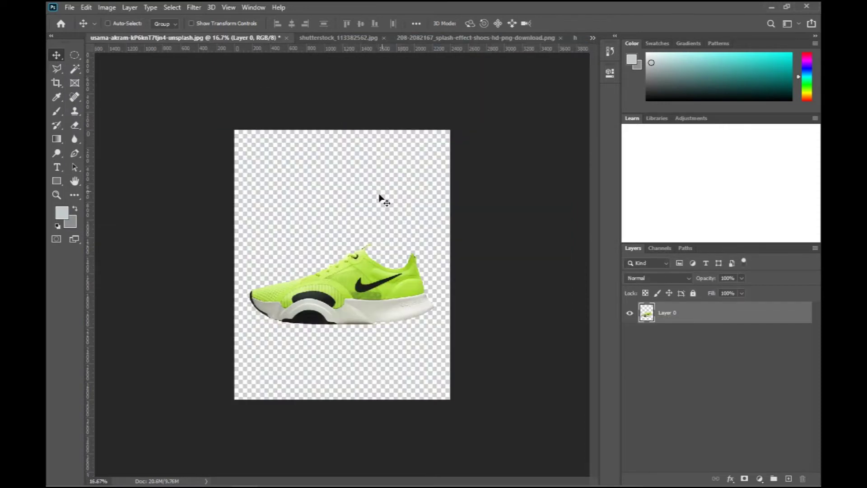
pyautogui.hotkey('ctrl', 'a')
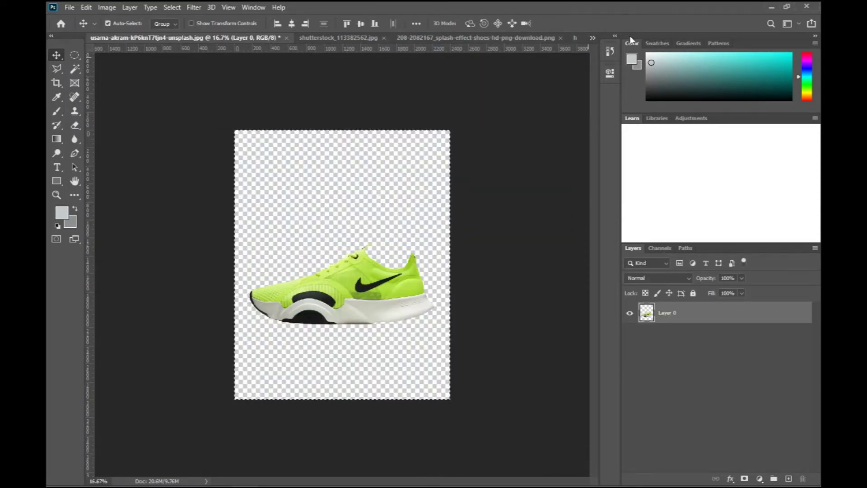
pyautogui.click(592, 38)
pyautogui.click(434, 113)
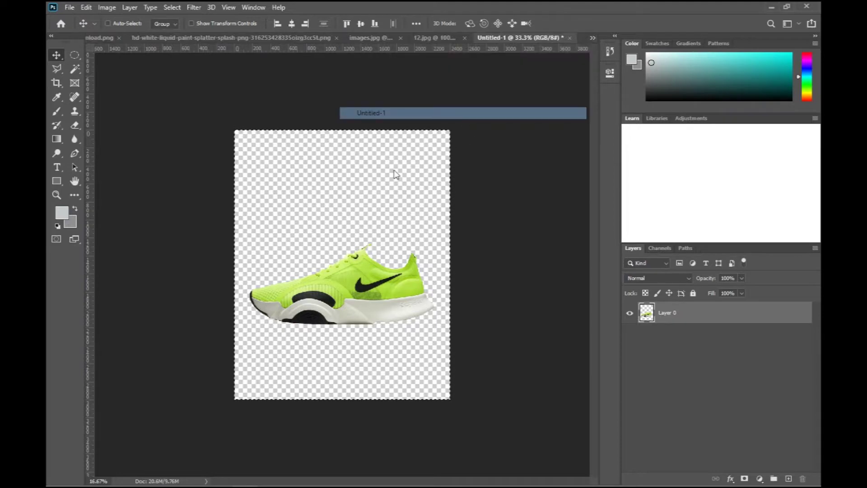
pyautogui.hotkey('ctrl', 'v')
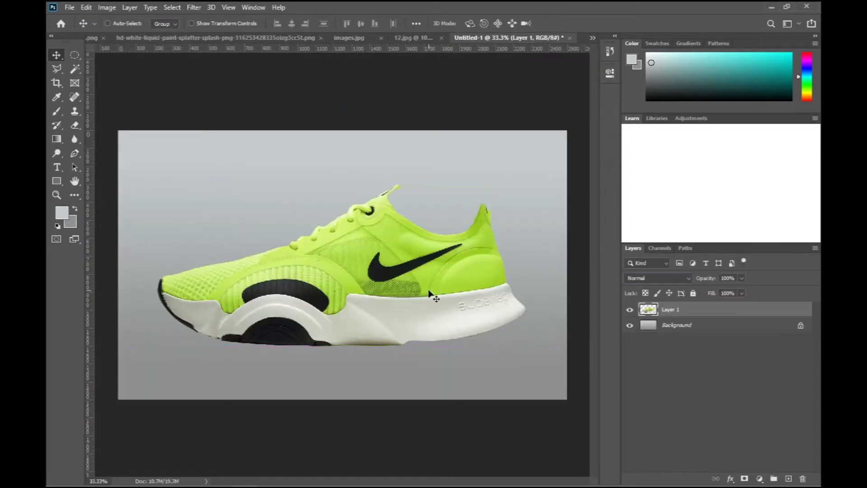
# Scale the sneaker down, tilt it toe-down, and place it against the left side of the canvas.
pyautogui.hotkey('ctrl', 't')
pyautogui.moveTo(346, 183); pyautogui.dragTo(346, 201)
pyautogui.moveTo(362, 271); pyautogui.dragTo(326, 263)
pyautogui.moveTo(325, 217); pyautogui.dragTo(326, 218)
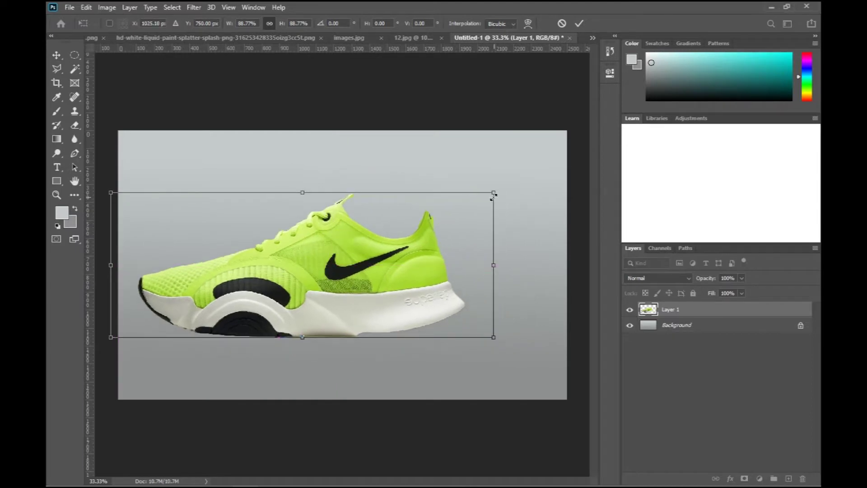
pyautogui.moveTo(493, 194); pyautogui.dragTo(430, 212)
pyautogui.moveTo(253, 374); pyautogui.dragTo(270, 381)
pyautogui.click(578, 24)
pyautogui.moveTo(285, 319); pyautogui.dragTo(272, 310)
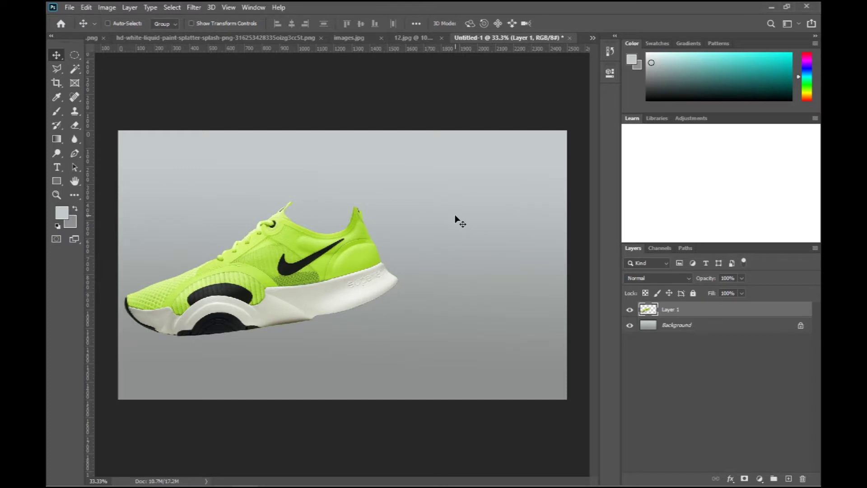
# Select the sneaker's white sole with the Quick Selection tool, subtracting the stray area beneath it.
pyautogui.hotkey('ctrl', '+')
pyautogui.moveTo(334, 277); pyautogui.dragTo(440, 220)
pyautogui.rightClick(74, 70)
pyautogui.click(99, 77)
pyautogui.moveTo(147, 278)
pyautogui.mouseDown()
pyautogui.moveTo(221, 298)
pyautogui.moveTo(263, 274)
pyautogui.moveTo(373, 270)
pyautogui.mouseUp()
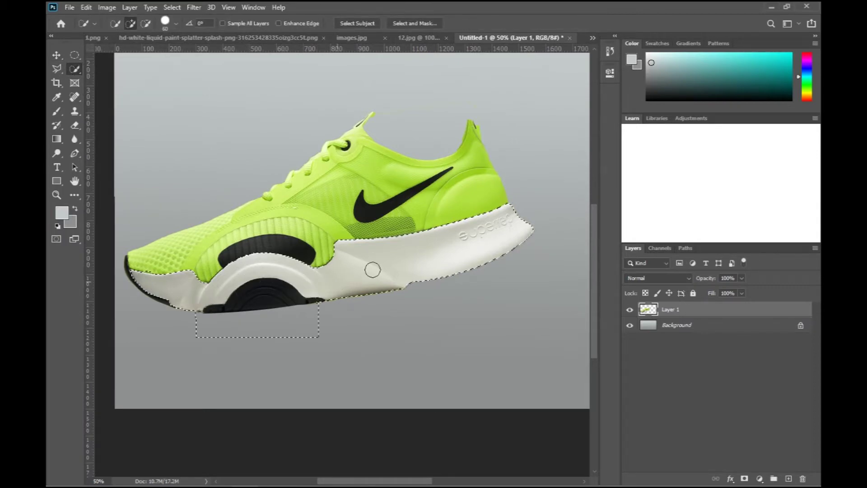
pyautogui.keyDown('alt'); pyautogui.click(331, 321); pyautogui.keyUp('alt')
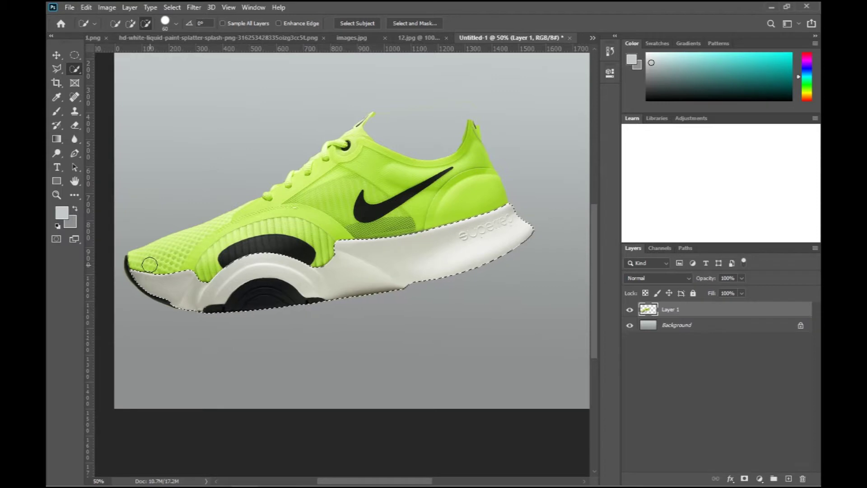
pyautogui.hotkey('ctrl', '-')
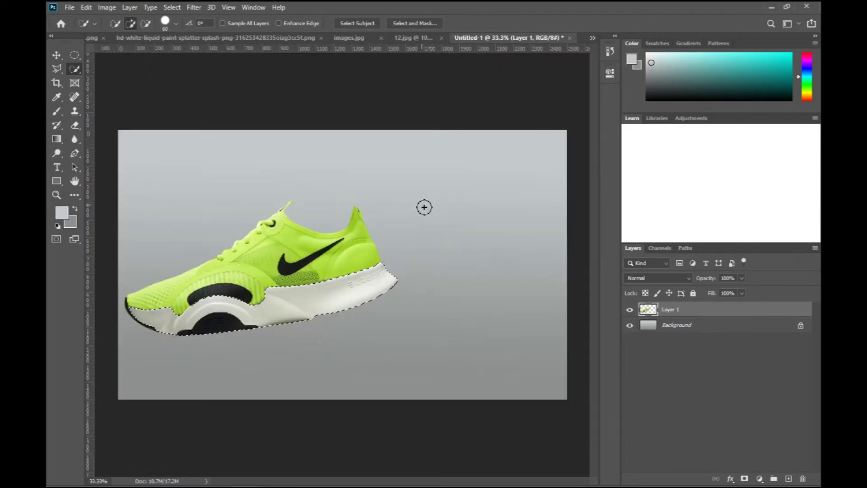
# Warp the selected sole so its heel half bends down and separates from the green upper.
pyautogui.click(58, 55)
pyautogui.hotkey('ctrl', 't')
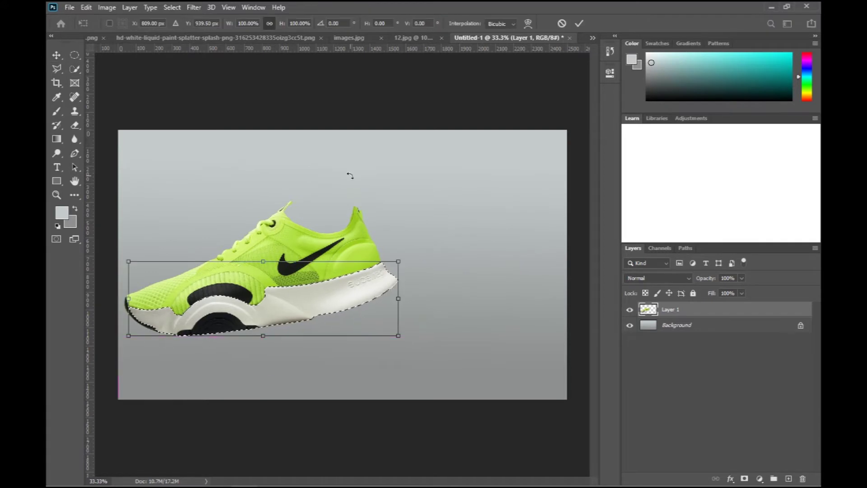
pyautogui.click(528, 23)
pyautogui.moveTo(399, 336); pyautogui.dragTo(419, 374)
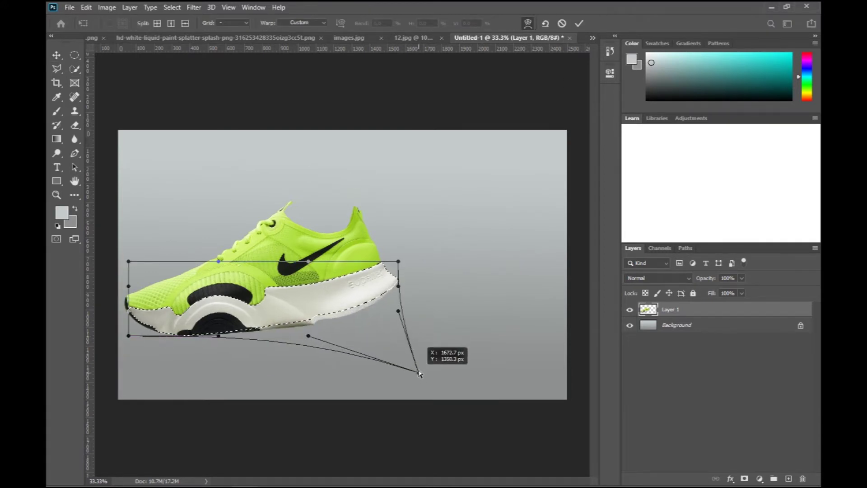
pyautogui.moveTo(398, 286); pyautogui.dragTo(419, 316)
pyautogui.moveTo(398, 262)
pyautogui.mouseDown()
pyautogui.moveTo(411, 278)
pyautogui.moveTo(403, 273)
pyautogui.mouseUp()
pyautogui.moveTo(418, 315); pyautogui.dragTo(411, 315)
pyautogui.moveTo(193, 342); pyautogui.dragTo(221, 350)
pyautogui.moveTo(218, 262); pyautogui.dragTo(228, 288)
pyautogui.moveTo(309, 262); pyautogui.dragTo(331, 265)
pyautogui.moveTo(311, 348); pyautogui.dragTo(334, 367)
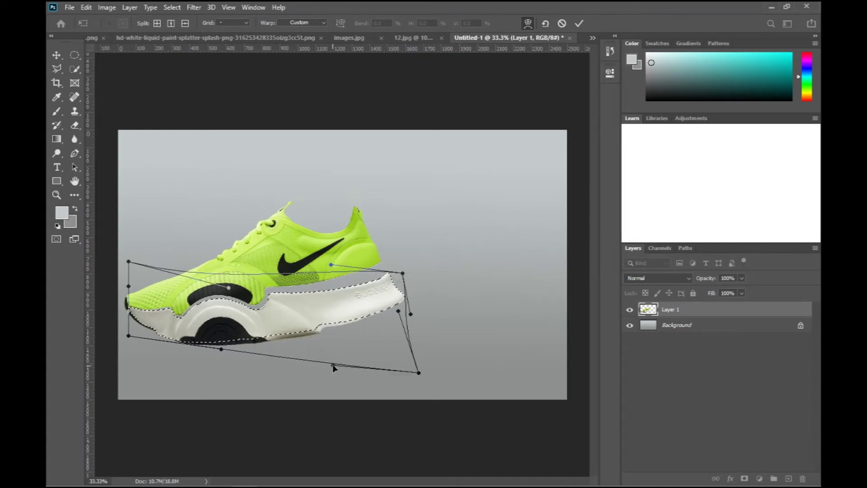
# Pull the sole's warp points farther down to widen the gap between the heel and the upper.
pyautogui.moveTo(419, 373); pyautogui.dragTo(433, 392)
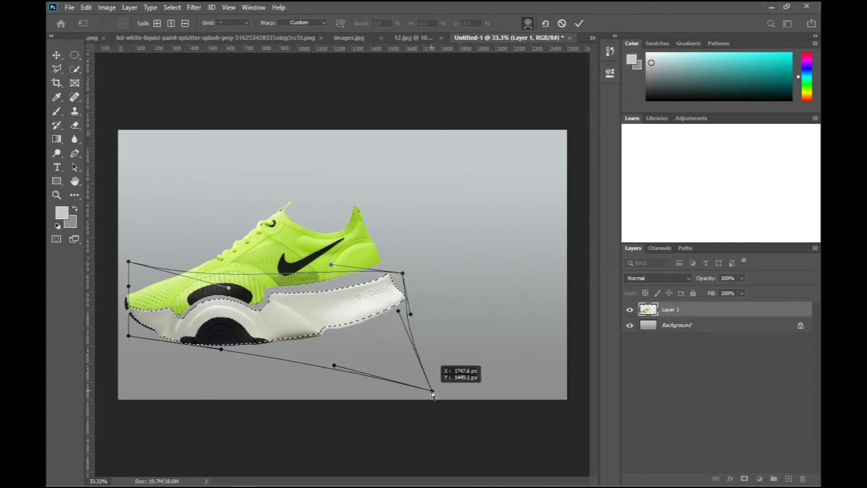
pyautogui.moveTo(398, 310); pyautogui.dragTo(414, 335)
pyautogui.moveTo(402, 273); pyautogui.dragTo(407, 288)
pyautogui.moveTo(331, 265); pyautogui.dragTo(322, 284)
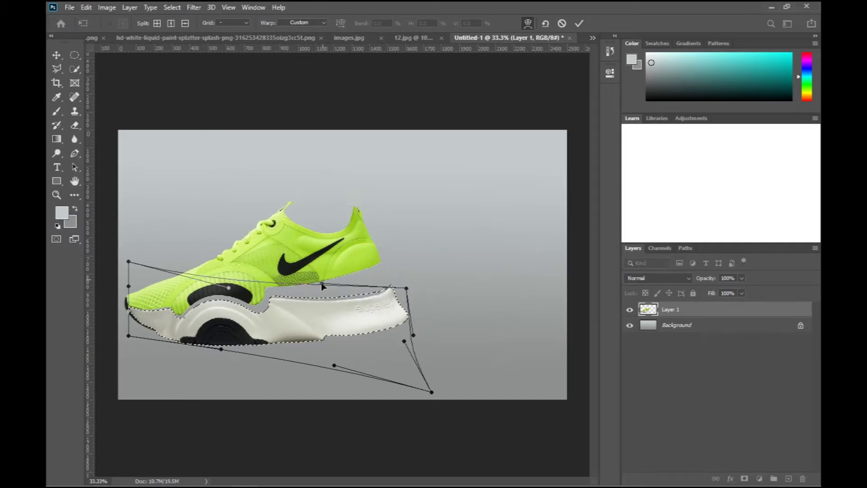
pyautogui.moveTo(229, 287); pyautogui.dragTo(230, 312)
pyautogui.moveTo(333, 365); pyautogui.dragTo(332, 387)
pyautogui.moveTo(221, 349); pyautogui.dragTo(231, 363)
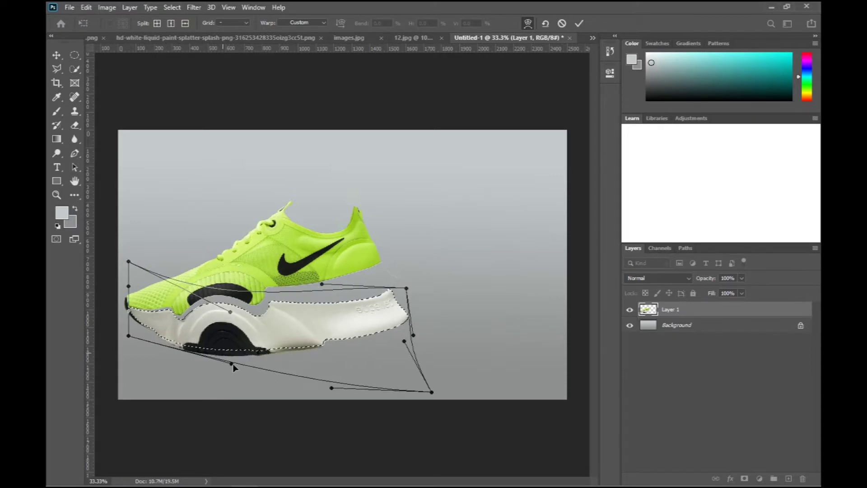
pyautogui.moveTo(331, 388); pyautogui.dragTo(344, 395)
pyautogui.moveTo(405, 341)
pyautogui.mouseDown()
pyautogui.moveTo(409, 358)
pyautogui.moveTo(415, 353)
pyautogui.mouseUp()
pyautogui.moveTo(406, 289); pyautogui.dragTo(400, 297)
pyautogui.moveTo(322, 284); pyautogui.dragTo(322, 301)
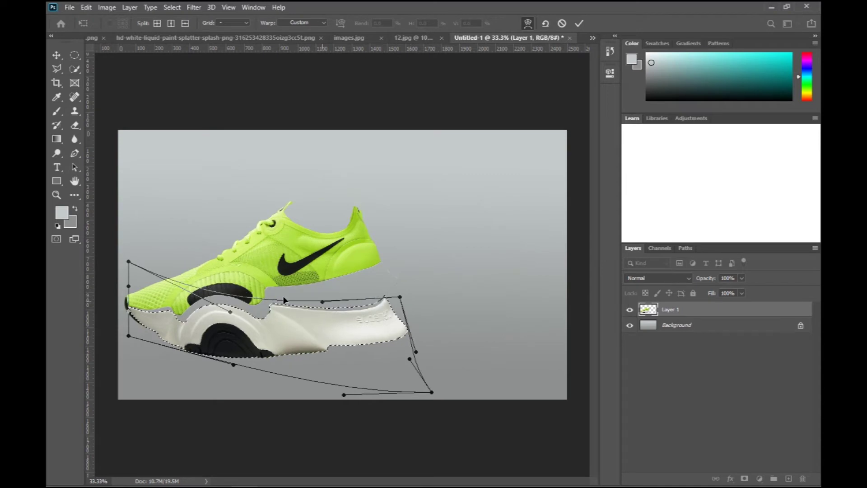
# Refine the warp to flatten the sole's underside and raise its heel tip, and apply the transformation.
pyautogui.moveTo(231, 312); pyautogui.dragTo(238, 326)
pyautogui.moveTo(234, 365); pyautogui.dragTo(242, 347)
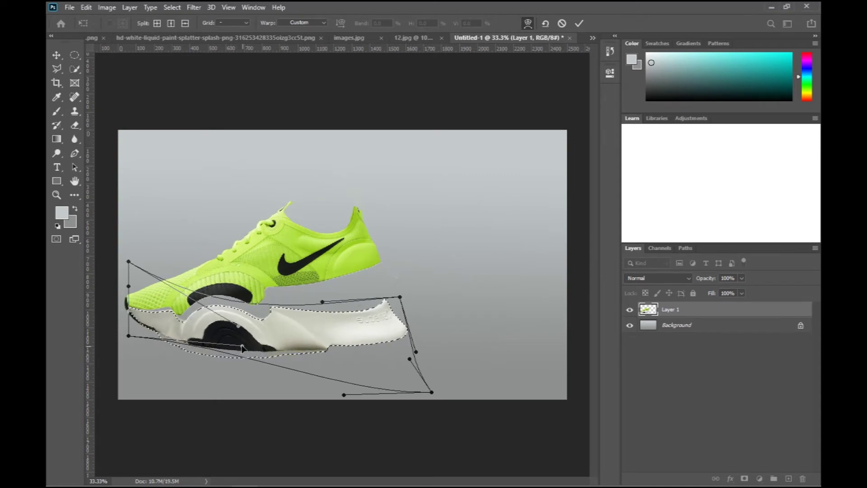
pyautogui.moveTo(243, 347); pyautogui.dragTo(240, 343)
pyautogui.moveTo(344, 395); pyautogui.dragTo(341, 380)
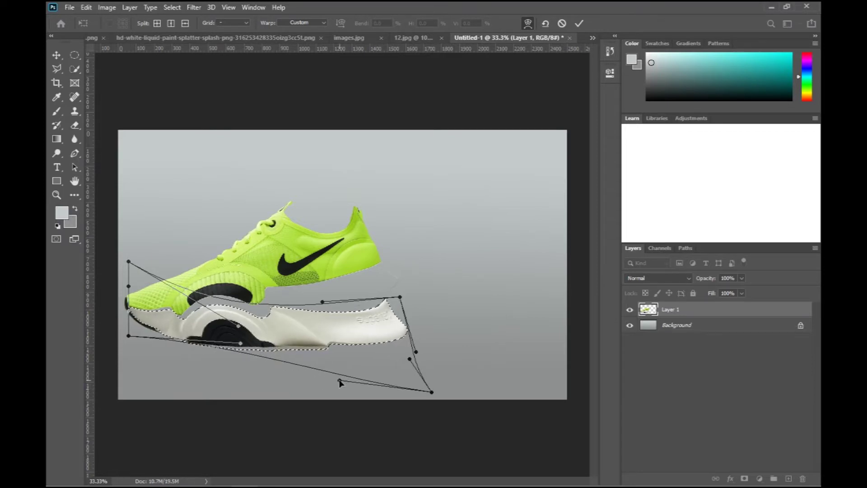
pyautogui.moveTo(416, 352); pyautogui.dragTo(405, 347)
pyautogui.moveTo(400, 297); pyautogui.dragTo(408, 289)
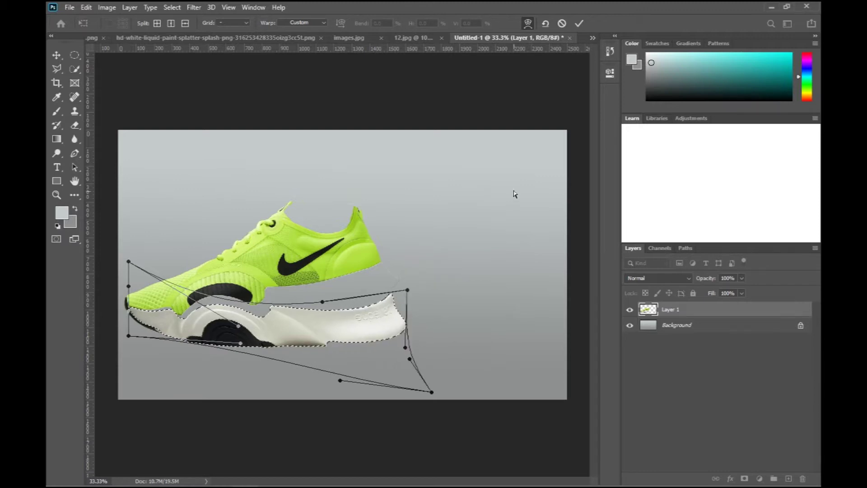
pyautogui.click(579, 23)
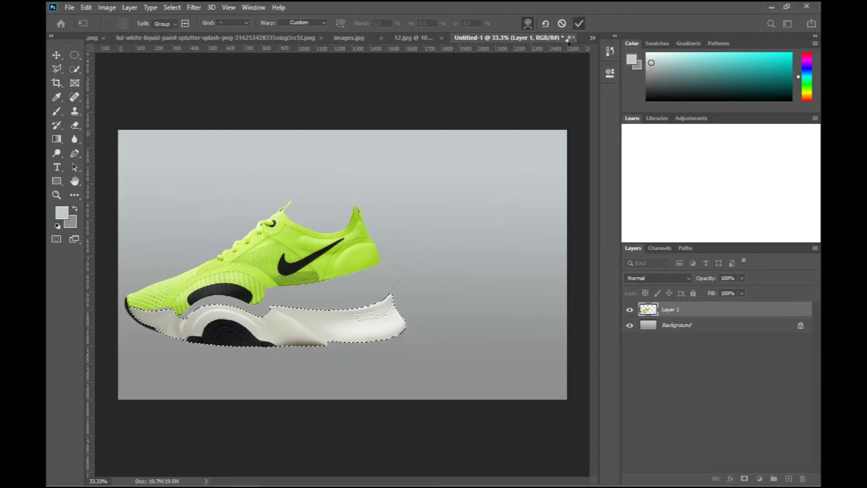
# Copy the selected, warped sole onto its own new layer.
pyautogui.hotkey('ctrl', 'j')
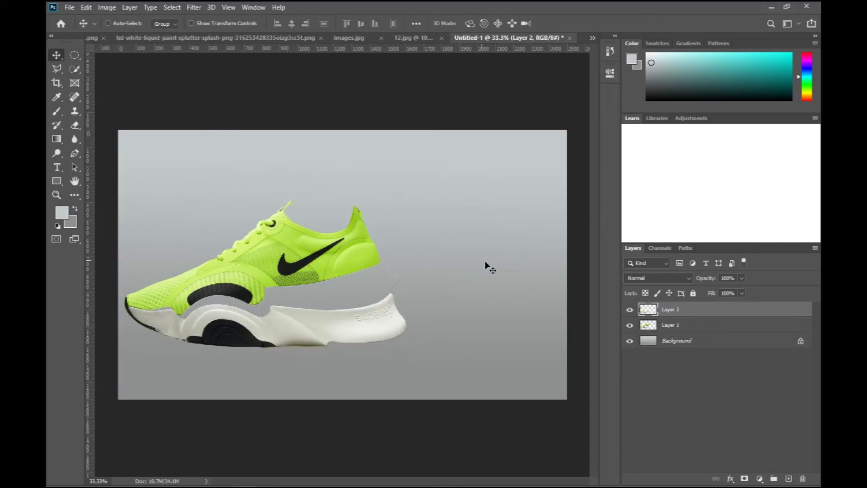
pyautogui.hotkey('ctrl', '-')
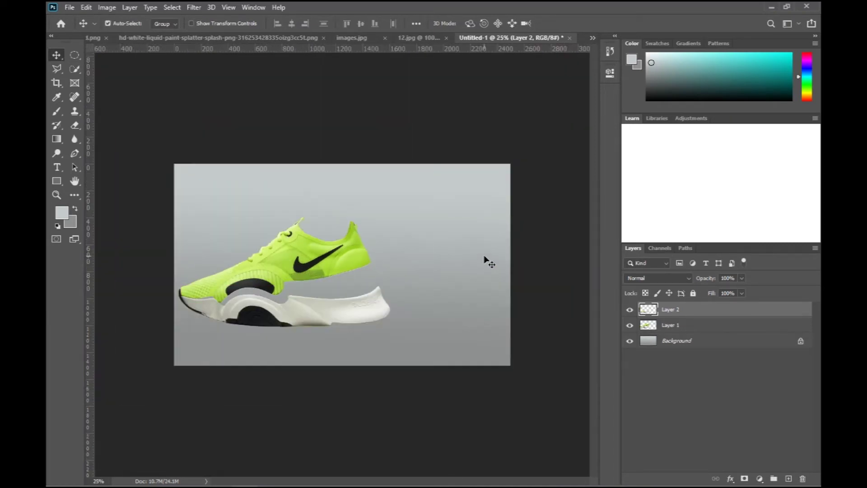
pyautogui.hotkey('ctrl', '+')
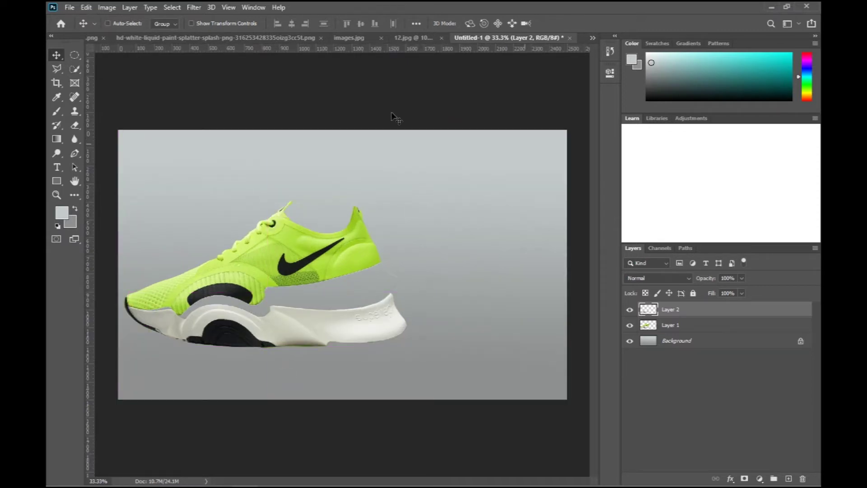
pyautogui.click(593, 38)
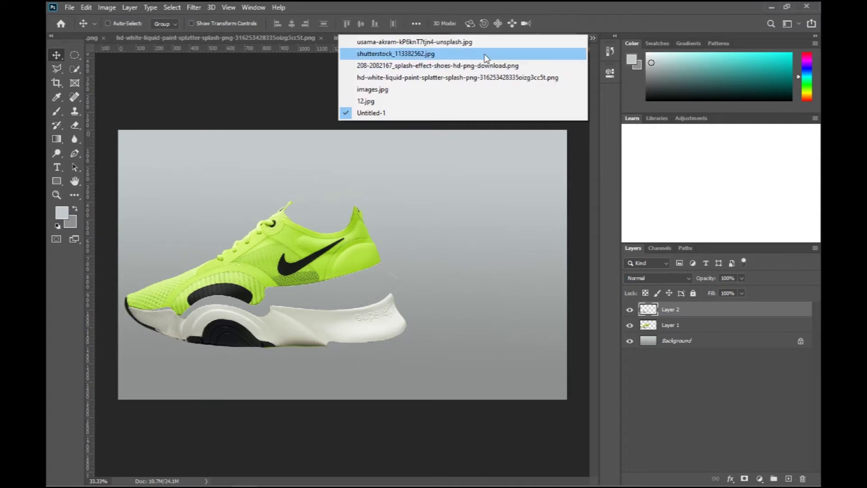
pyautogui.click(445, 67)
pyautogui.hotkey('ctrl', 'a')
pyautogui.click(593, 37)
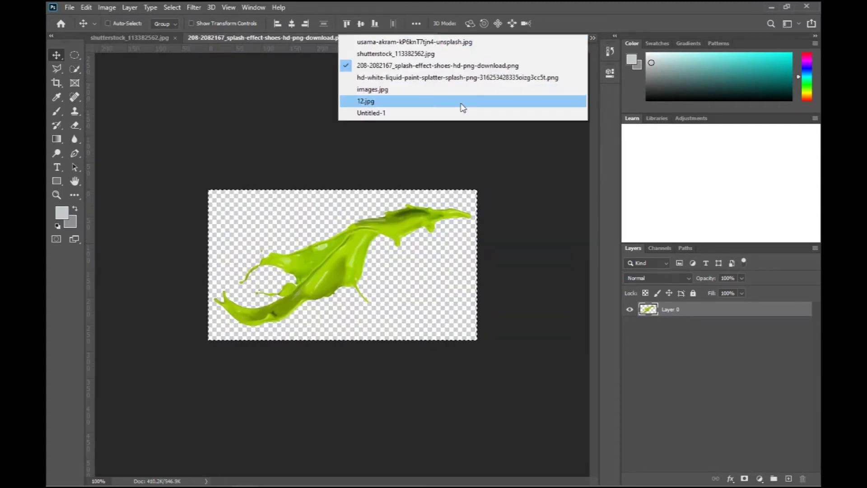
pyautogui.click(451, 113)
pyautogui.hotkey('ctrl', 'v')
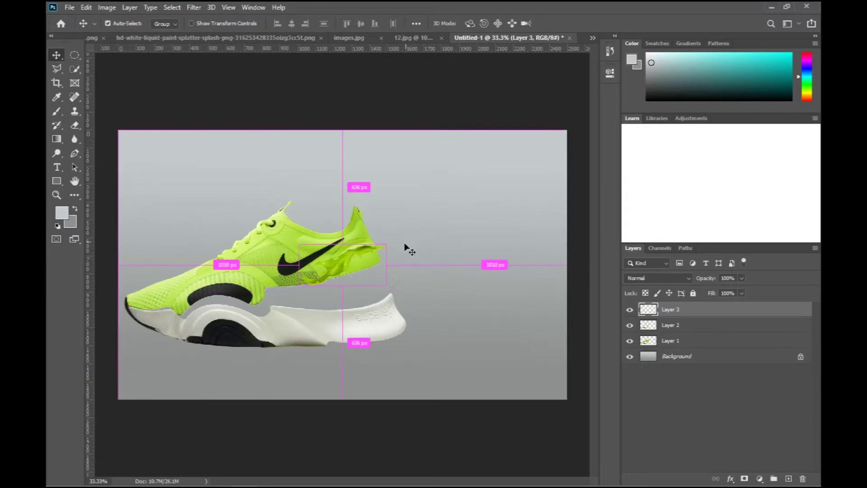
# Rotate the green splash about 179°, enlarge it to about 359%, and place it streaming back from the sneaker's heel.
pyautogui.hotkey('ctrl', 't')
pyautogui.moveTo(393, 290); pyautogui.dragTo(327, 193)
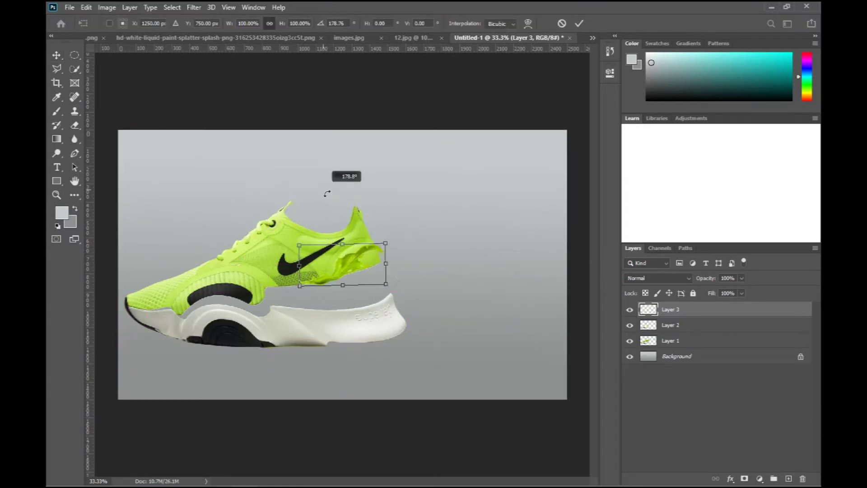
pyautogui.moveTo(343, 285); pyautogui.dragTo(389, 392)
pyautogui.moveTo(352, 338); pyautogui.dragTo(388, 243)
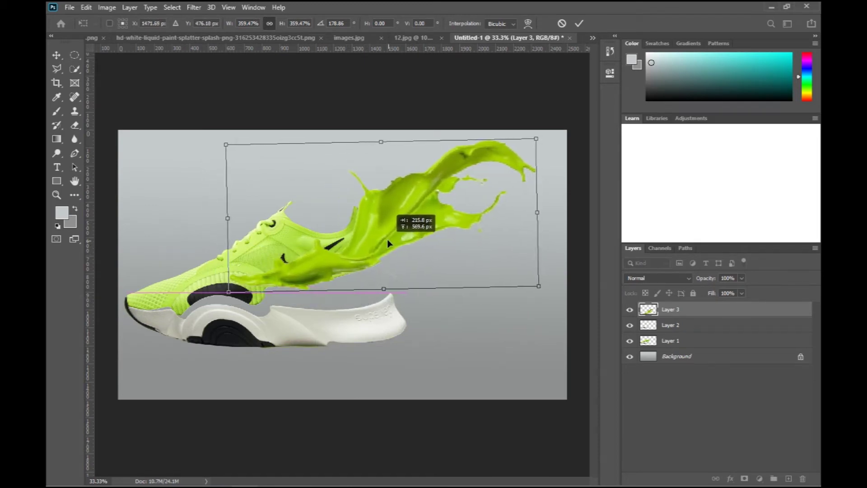
pyautogui.press('Left')
pyautogui.press('Left')
pyautogui.press('Left')
pyautogui.press('Left')
pyautogui.press('Left')
pyautogui.press('Left')
pyautogui.press('Left')
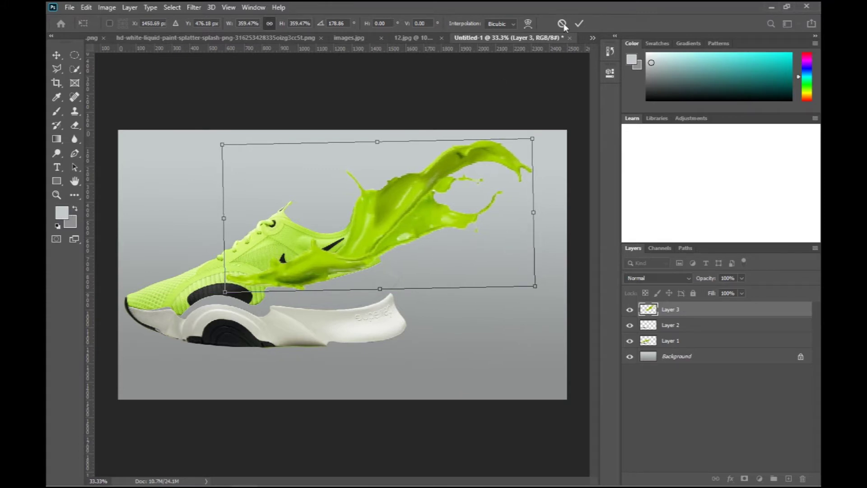
# Warp the green splash, stretching its lower edge downward and its upper-left part upward around the heel.
pyautogui.click(530, 24)
pyautogui.moveTo(430, 289); pyautogui.dragTo(471, 317)
pyautogui.moveTo(535, 238); pyautogui.dragTo(555, 262)
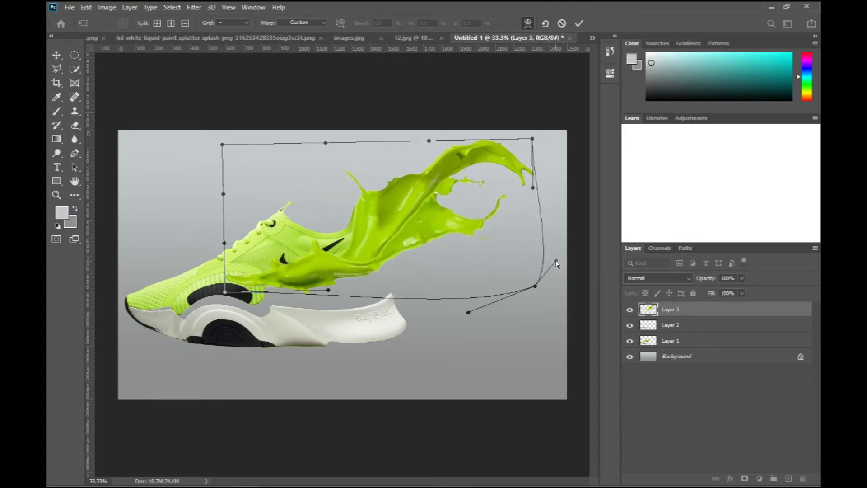
pyautogui.moveTo(327, 290); pyautogui.dragTo(327, 296)
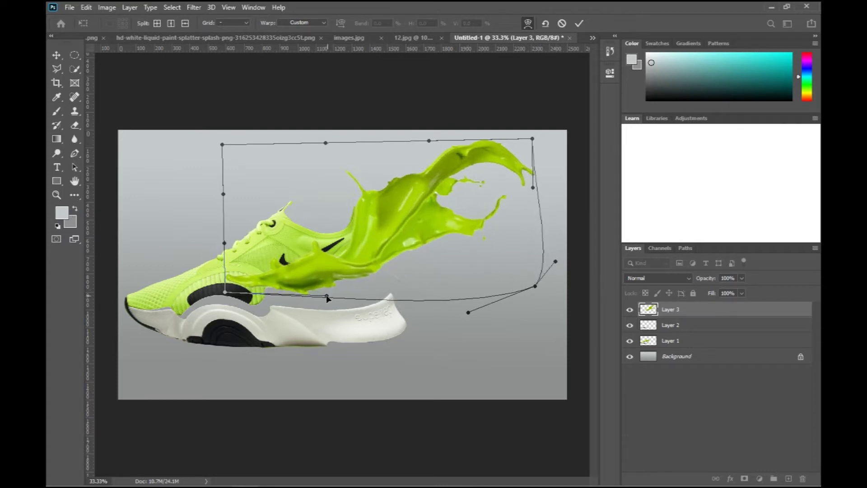
pyautogui.moveTo(325, 143); pyautogui.dragTo(307, 93)
pyautogui.click(580, 24)
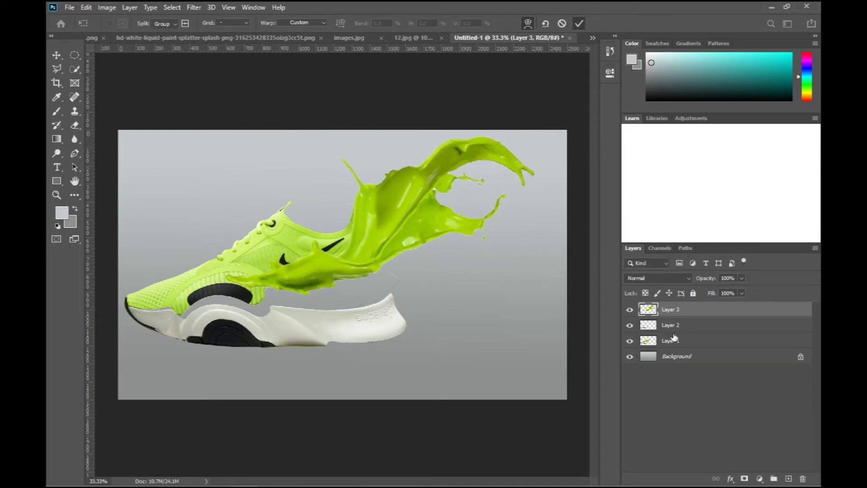
# Add a layer mask to the green splash and brush black over the parts covering the sneaker's side and swoosh.
pyautogui.click(744, 479)
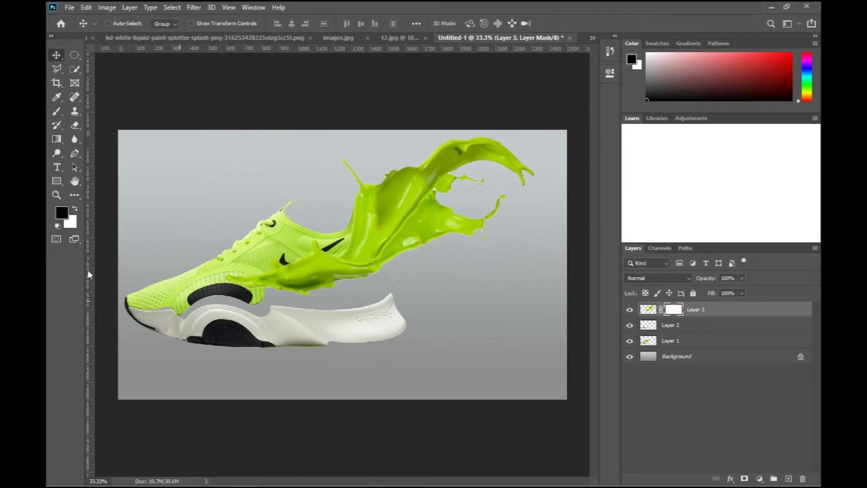
pyautogui.click(57, 111)
pyautogui.rightClick(262, 238)
pyautogui.click(312, 347)
pyautogui.click(177, 243)
pyautogui.moveTo(227, 276)
pyautogui.mouseDown()
pyautogui.moveTo(243, 265)
pyautogui.moveTo(307, 258)
pyautogui.moveTo(292, 266)
pyautogui.moveTo(277, 252)
pyautogui.mouseUp()
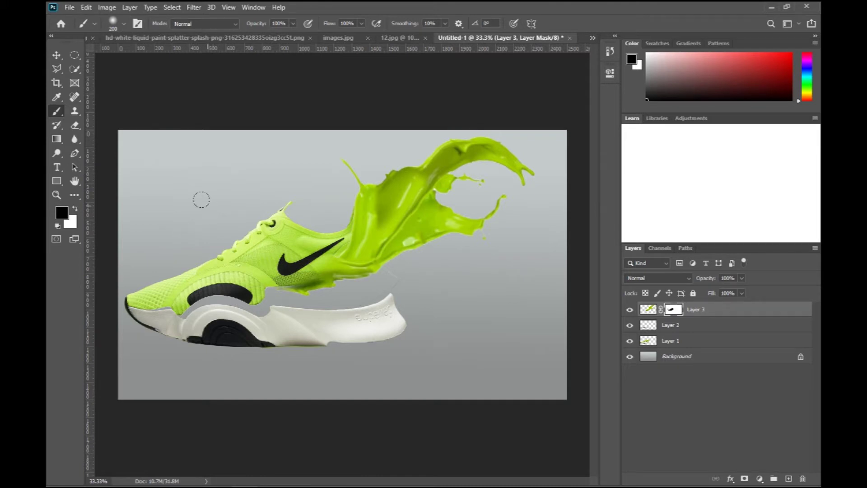
pyautogui.press('x')
pyautogui.press('x')
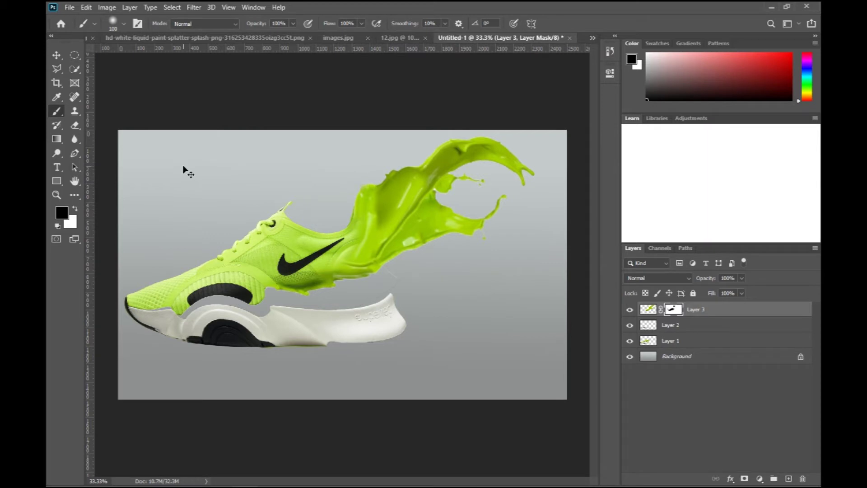
# Copy the whole green splash from shutterstock_113382562.jpg and paste it onto a new layer in Untitled-1.
pyautogui.hotkey('ctrl', '-')
pyautogui.press('v')
pyautogui.click(786, 478)
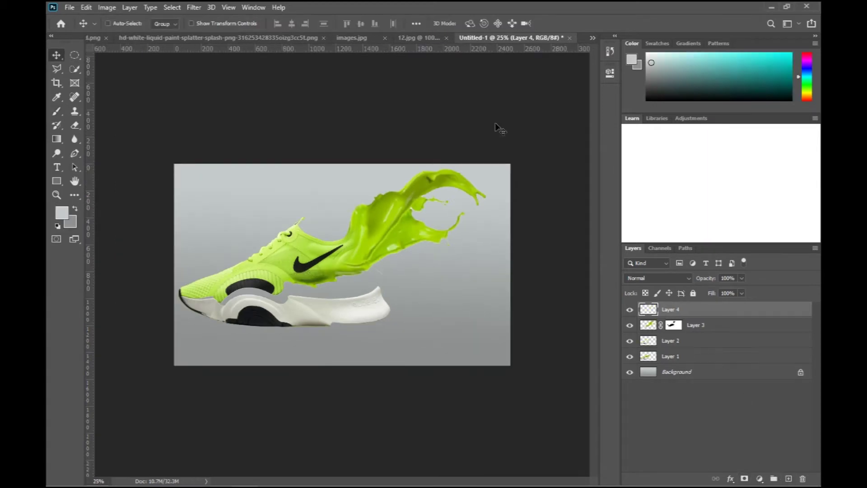
pyautogui.click(594, 41)
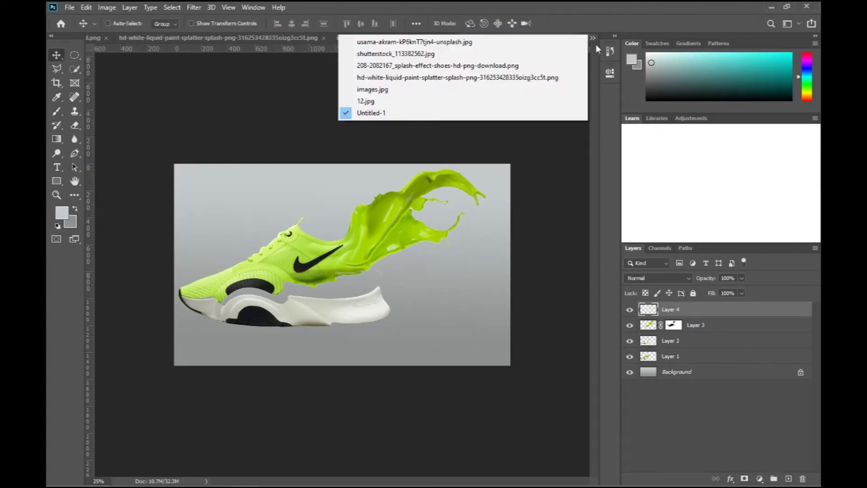
pyautogui.click(436, 54)
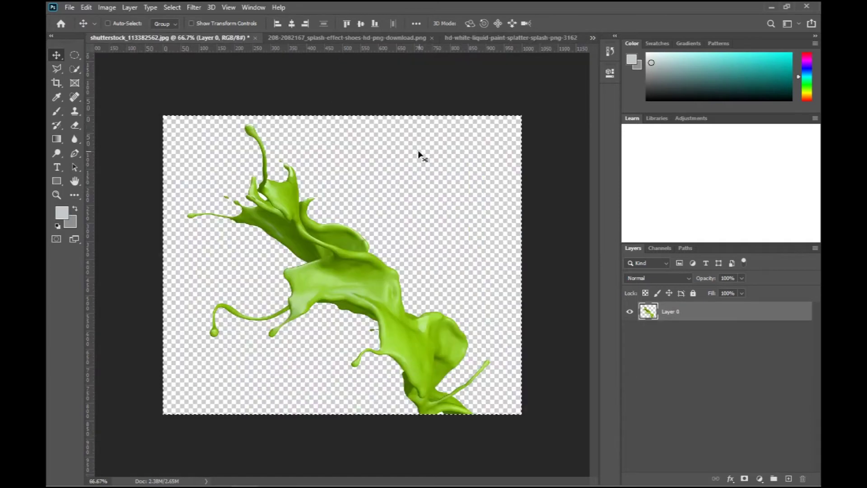
pyautogui.click(591, 38)
pyautogui.click(422, 113)
pyautogui.press('ctrl')
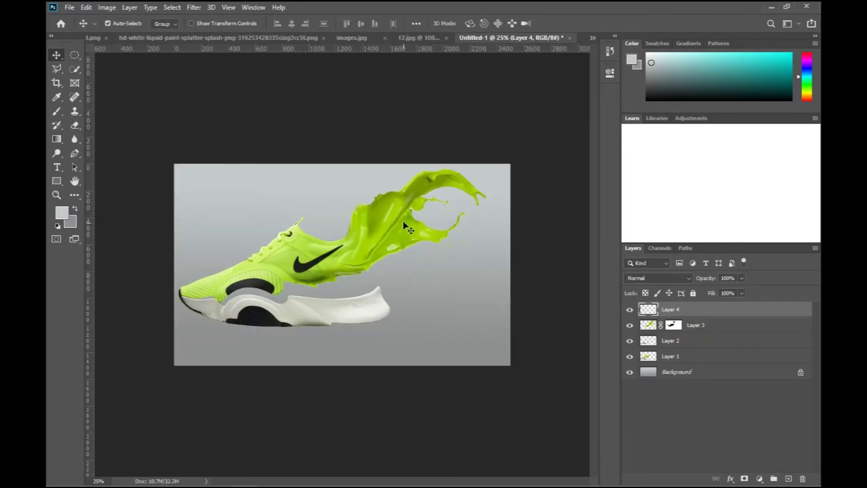
# Rotate the second green splash to about 137°, enlarge it to about 134%, and place it trailing back from the sneaker's lower heel.
pyautogui.hotkey('ctrl', 't')
pyautogui.moveTo(280, 199); pyautogui.dragTo(448, 296)
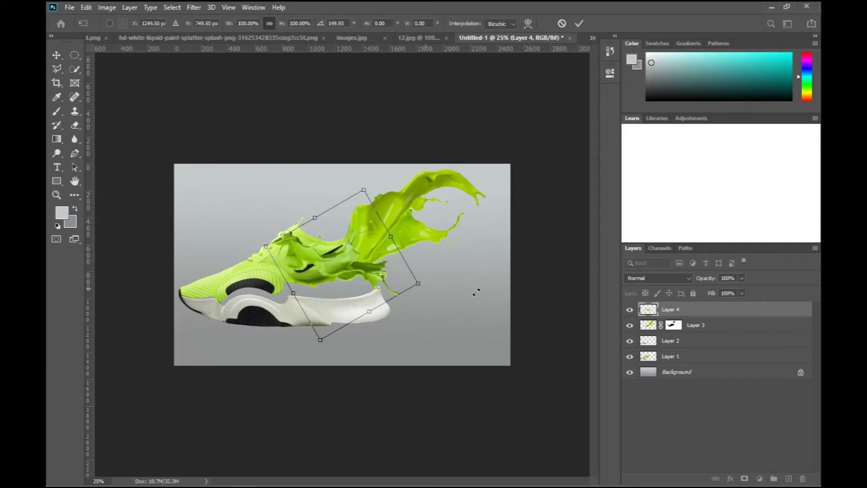
pyautogui.moveTo(384, 223); pyautogui.dragTo(474, 291)
pyautogui.moveTo(382, 308)
pyautogui.mouseDown()
pyautogui.moveTo(397, 276)
pyautogui.moveTo(186, 390)
pyautogui.moveTo(383, 308)
pyautogui.moveTo(388, 295)
pyautogui.mouseUp()
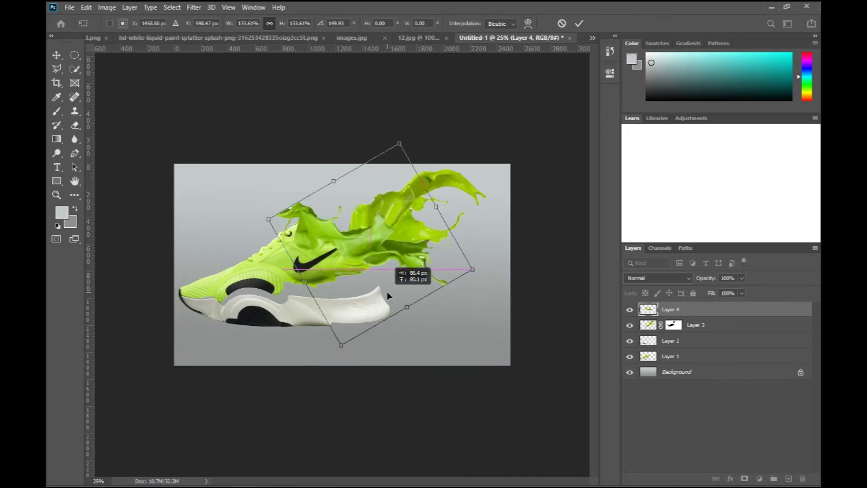
pyautogui.moveTo(411, 337); pyautogui.dragTo(428, 319)
pyautogui.moveTo(398, 256); pyautogui.dragTo(405, 276)
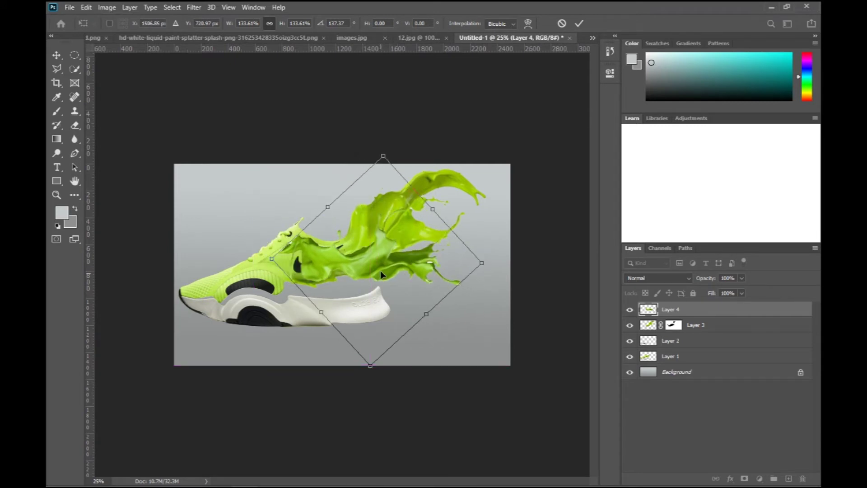
pyautogui.click(581, 24)
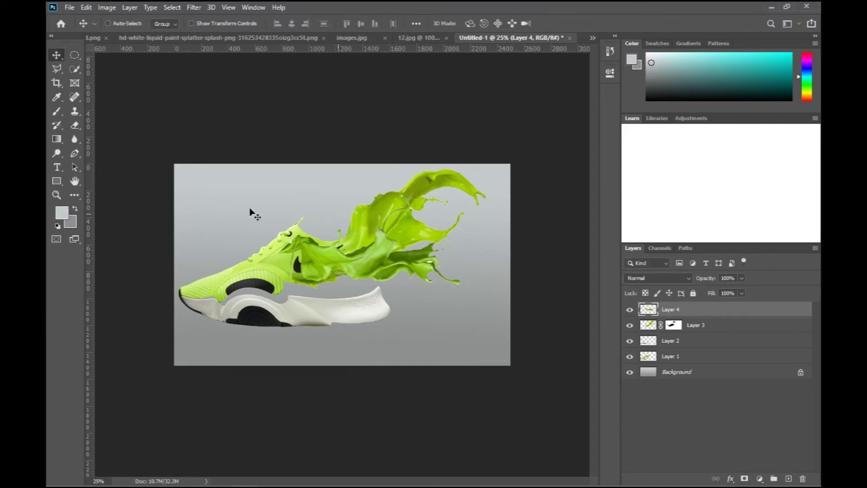
# Add a layer mask to the second green splash and brush black over the parts covering the sneaker's side and swoosh.
pyautogui.click(746, 478)
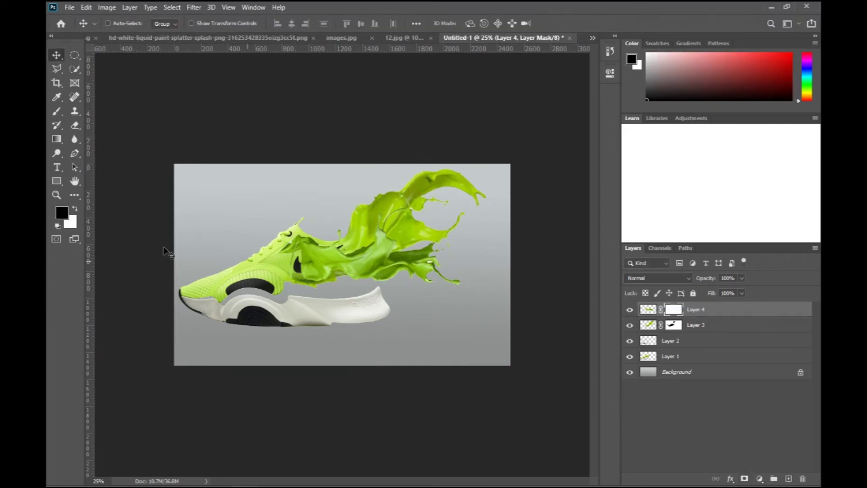
pyautogui.click(56, 111)
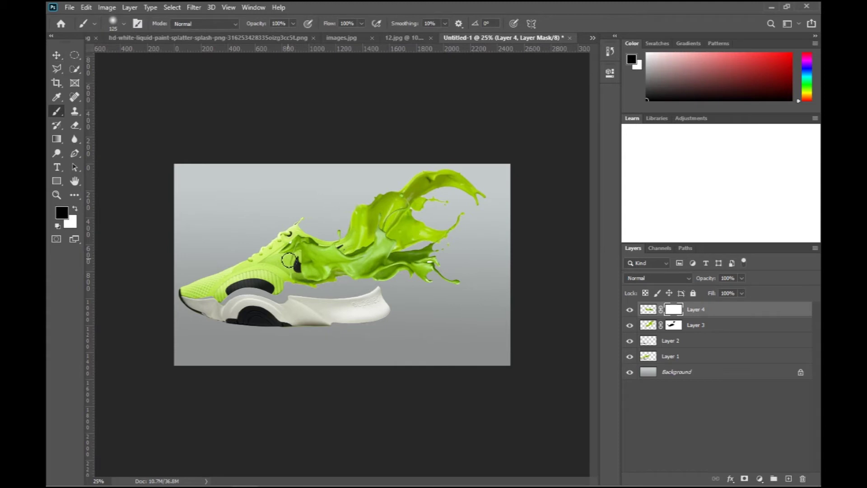
pyautogui.press(']')
pyautogui.moveTo(307, 252)
pyautogui.mouseDown()
pyautogui.moveTo(322, 261)
pyautogui.moveTo(316, 247)
pyautogui.mouseUp()
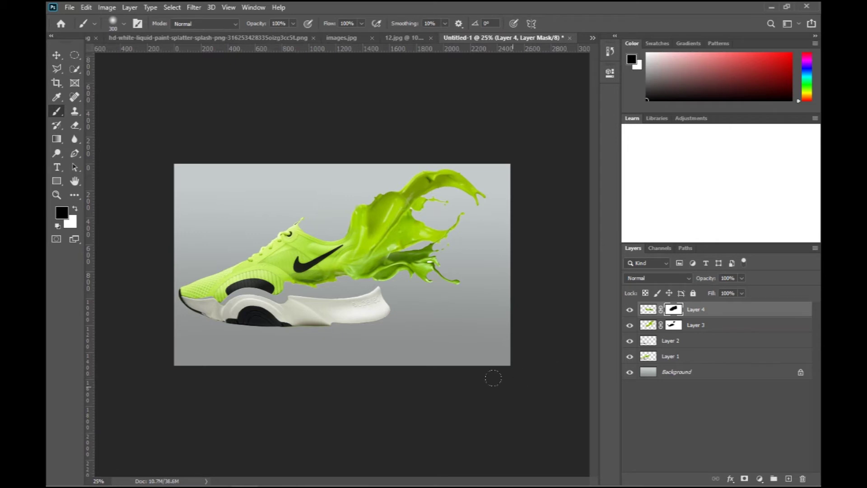
# Rotate the masked second splash about 21° and position it below the first green splash, behind the heel.
pyautogui.hotkey('ctrl', 't')
pyautogui.moveTo(385, 259); pyautogui.dragTo(386, 265)
pyautogui.moveTo(389, 260); pyautogui.dragTo(390, 262)
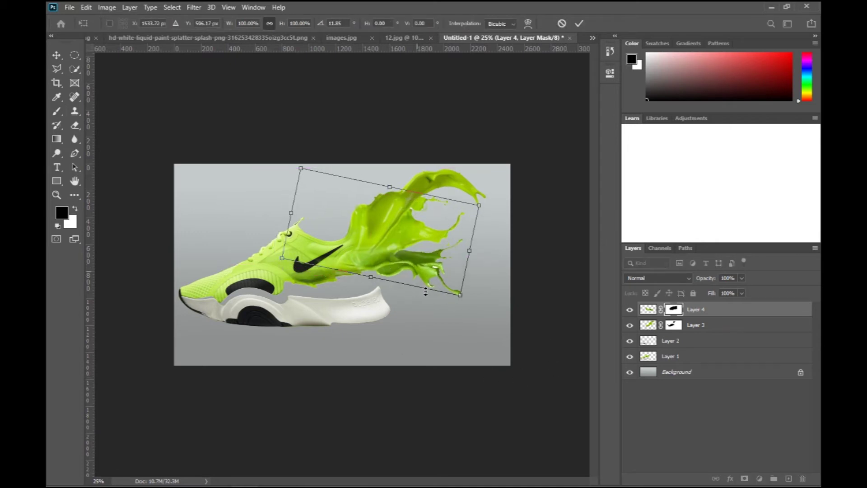
pyautogui.moveTo(423, 312); pyautogui.dragTo(402, 319)
pyautogui.moveTo(404, 276); pyautogui.dragTo(410, 268)
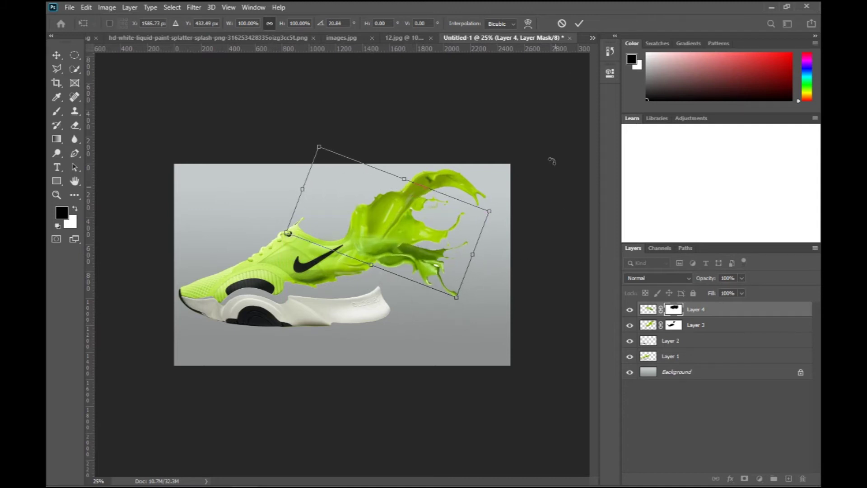
pyautogui.click(579, 22)
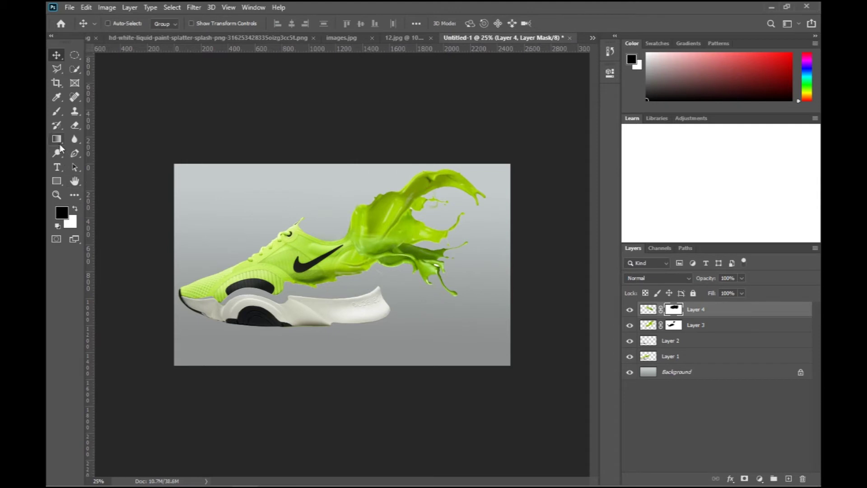
# Refine the second splash's mask with the brush so its front end blends into the first green splash.
pyautogui.press('b')
pyautogui.hotkey('ctrl', '+')
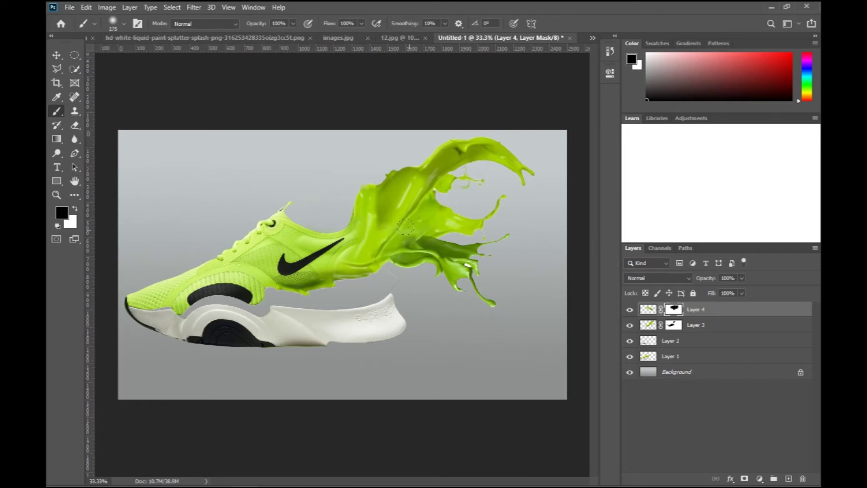
pyautogui.press('x')
pyautogui.click(57, 54)
pyautogui.moveTo(133, 154); pyautogui.dragTo(129, 149)
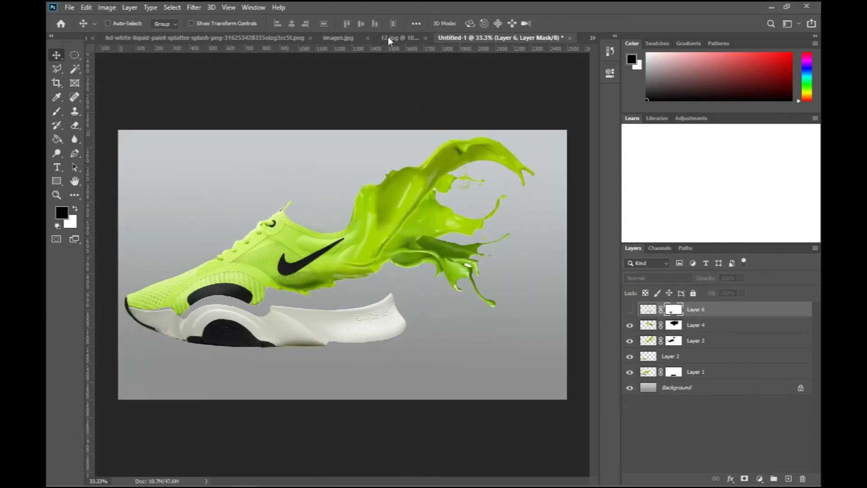
# Copy the whole white paint splash from 12.jpg and paste it into Untitled-1.
pyautogui.click(388, 37)
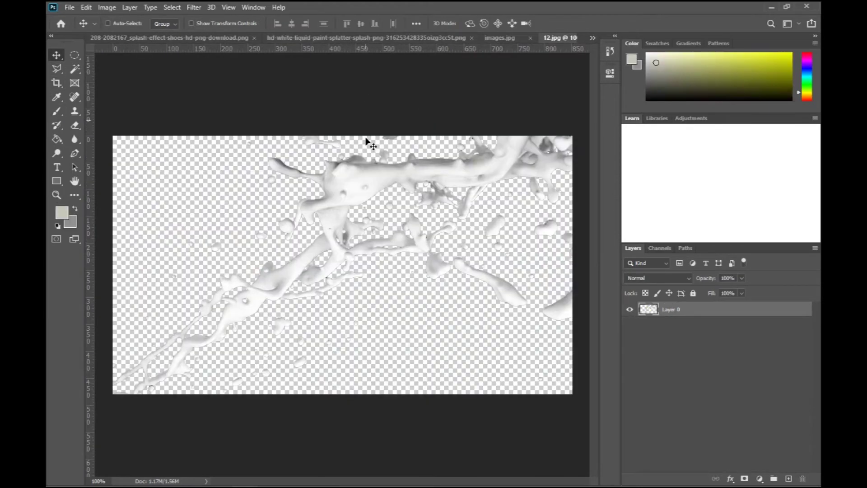
pyautogui.hotkey('ctrl', 'a')
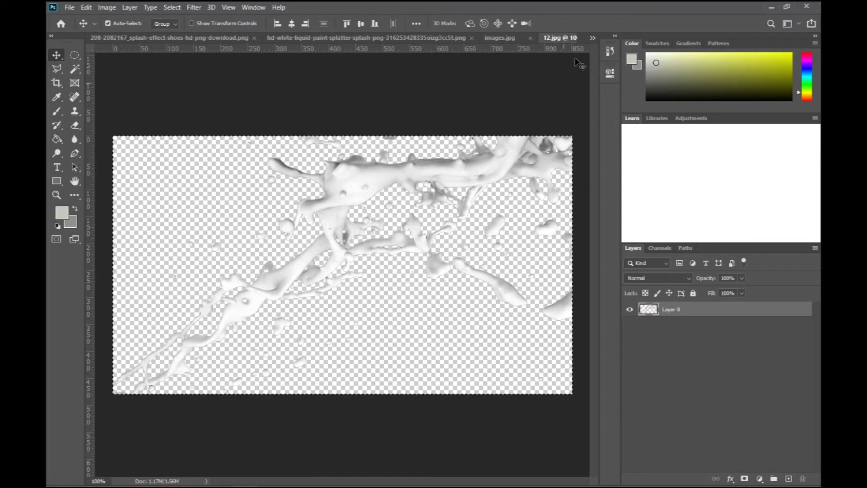
pyautogui.click(590, 36)
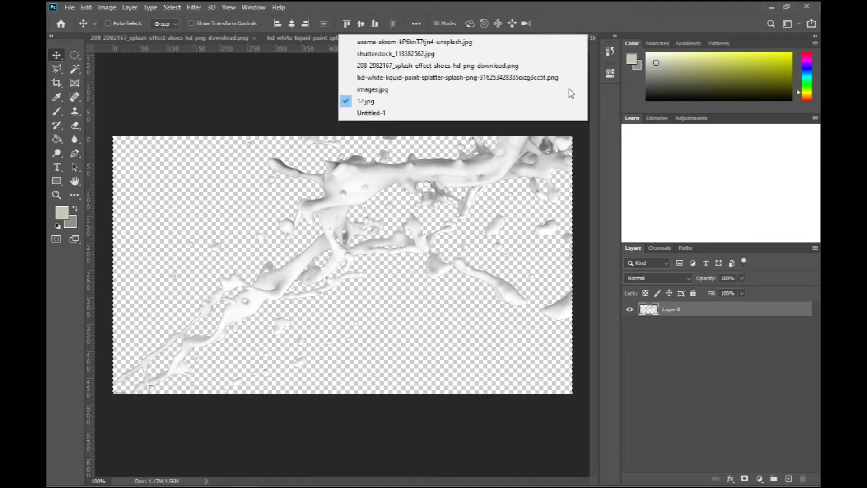
pyautogui.click(412, 117)
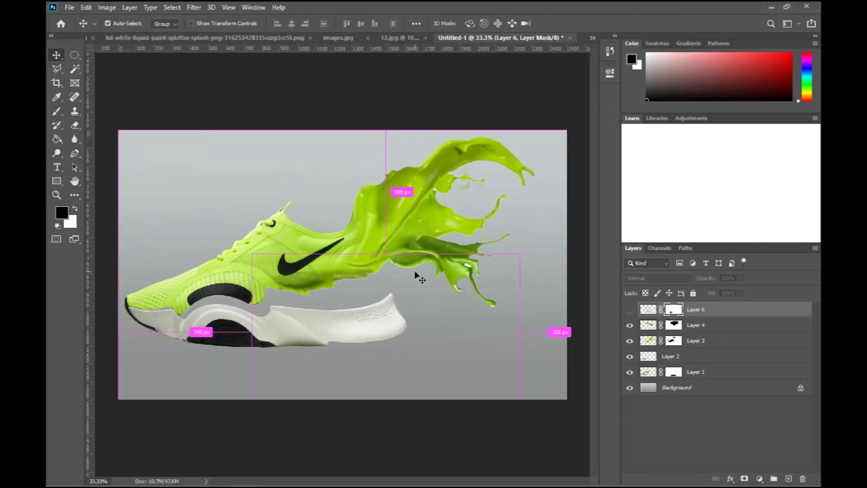
pyautogui.hotkey('ctrl', 'v')
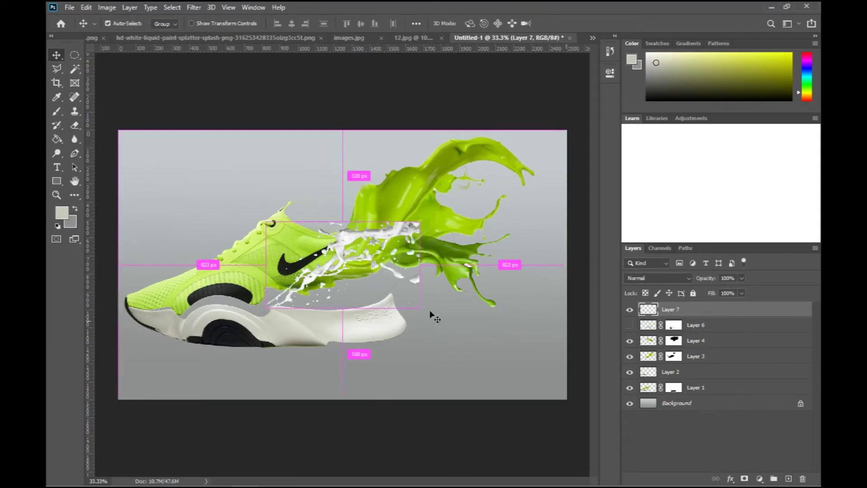
# Enlarge and rotate the white splash, placing it over the rear sole with its thin streaks extending behind the heel.
pyautogui.hotkey('ctrl', 't')
pyautogui.moveTo(348, 327); pyautogui.dragTo(343, 195)
pyautogui.moveTo(297, 354); pyautogui.dragTo(373, 326)
pyautogui.press('Return')
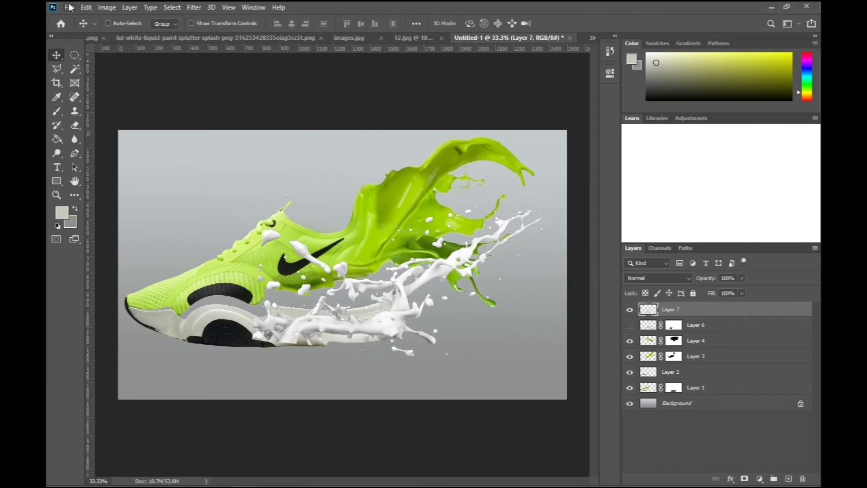
# Flip the white splash vertically and move it down over the rear of the sole.
pyautogui.click(86, 7)
pyautogui.moveTo(145, 252)
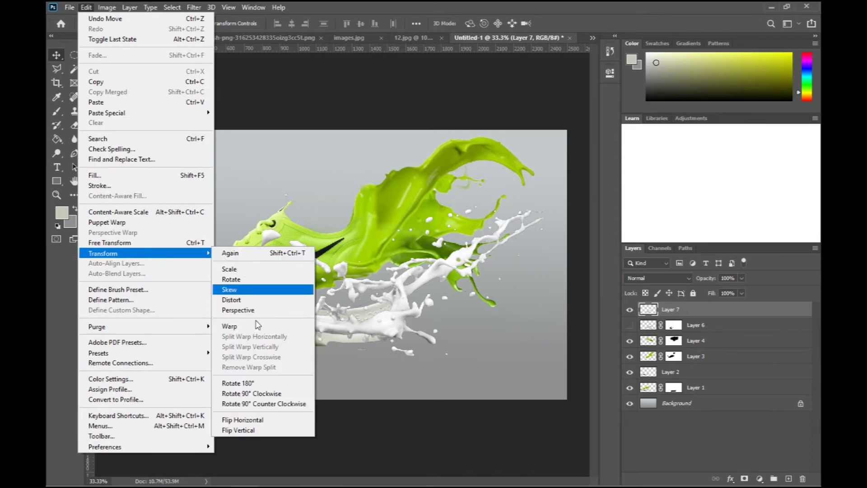
pyautogui.click(253, 430)
pyautogui.moveTo(372, 268); pyautogui.dragTo(381, 329)
# Scale the white splash to about 82%, rotate it about -14°, and align its thick end along the rear half of the sole.
pyautogui.hotkey('ctrl', 't')
pyautogui.moveTo(556, 460); pyautogui.dragTo(508, 398)
pyautogui.moveTo(350, 357); pyautogui.dragTo(360, 326)
pyautogui.press('Up')
pyautogui.press('Up')
pyautogui.press('Up')
pyautogui.press('Up')
pyautogui.press('Up')
pyautogui.press('Up')
pyautogui.press('Up')
pyautogui.press('Up')
pyautogui.press('Up')
pyautogui.press('Up')
pyautogui.press('Up')
pyautogui.press('Up')
pyautogui.press('Up')
pyautogui.press('Up')
pyautogui.press('Up')
pyautogui.press('Up')
pyautogui.press('Up')
pyautogui.press('Up')
pyautogui.press('Up')
pyautogui.press('Up')
pyautogui.press('Up')
pyautogui.press('Up')
pyautogui.press('Up')
pyautogui.press('Up')
pyautogui.press('Right')
pyautogui.press('Right')
pyautogui.press('Right')
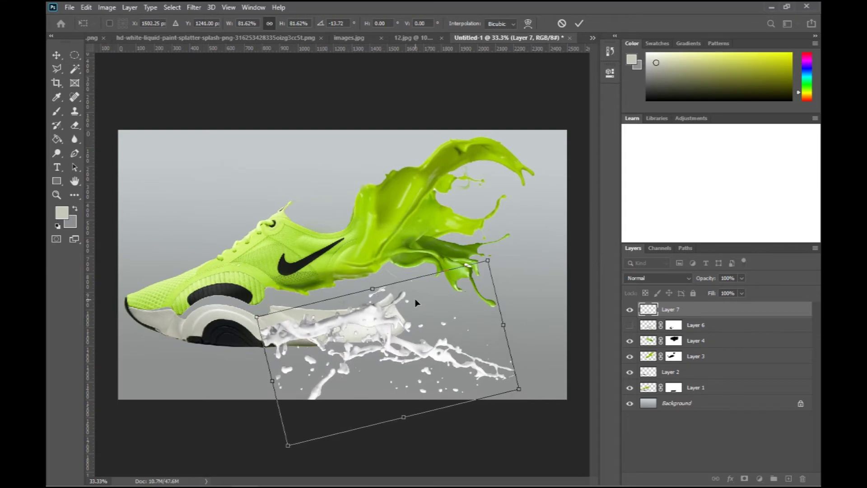
pyautogui.press('Right')
pyautogui.press('Right')
pyautogui.press('Right')
pyautogui.press('Right')
pyautogui.press('Right')
pyautogui.press('Right')
pyautogui.press('Right')
pyautogui.press('Right')
pyautogui.press('Right')
pyautogui.press('Right')
pyautogui.press('Right')
pyautogui.press('Right')
pyautogui.press('Right')
pyautogui.press('Right')
pyautogui.press('Right')
pyautogui.press('Right')
pyautogui.press('Right')
pyautogui.press('Right')
pyautogui.press('Right')
pyautogui.press('Right')
pyautogui.press('Up')
pyautogui.press('Up')
pyautogui.press('Up')
pyautogui.press('Up')
pyautogui.press('Up')
pyautogui.press('Up')
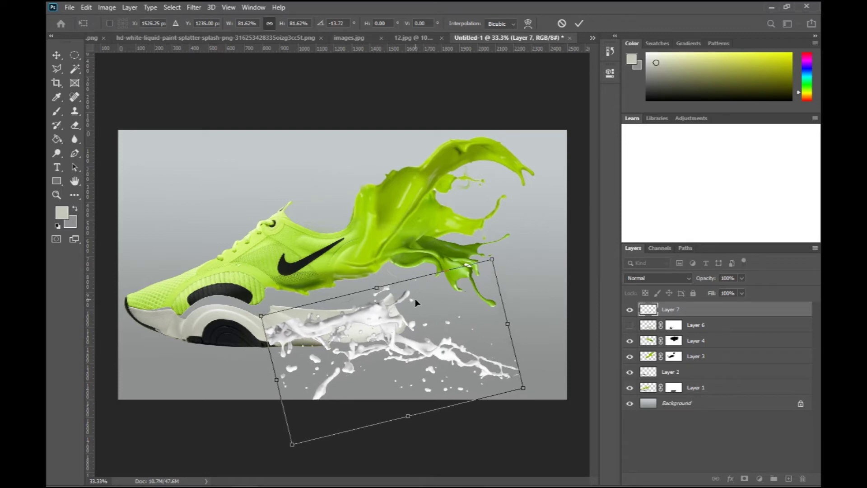
# Warp the white splash, raising its upper corners, bulging its rear edge outward, and stretching its lower edge downward.
pyautogui.click(527, 23)
pyautogui.moveTo(338, 299); pyautogui.dragTo(335, 273)
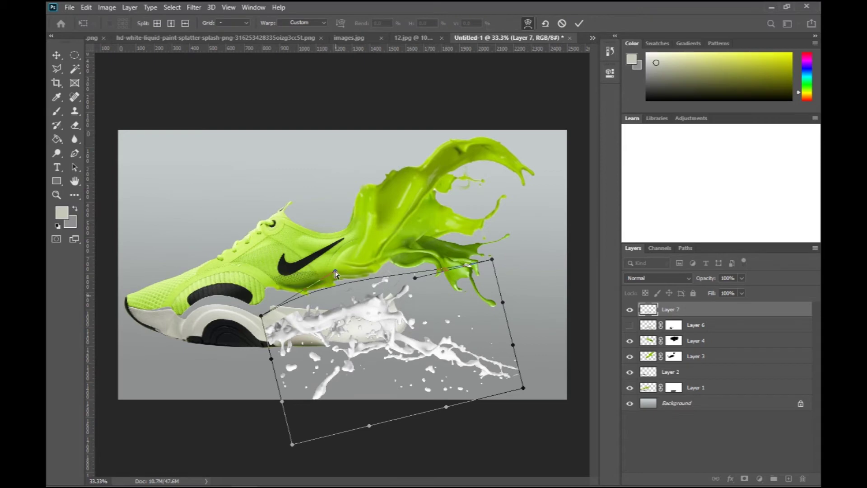
pyautogui.moveTo(262, 315); pyautogui.dragTo(250, 293)
pyautogui.moveTo(503, 302); pyautogui.dragTo(585, 256)
pyautogui.moveTo(497, 263); pyautogui.dragTo(511, 228)
pyautogui.moveTo(515, 347); pyautogui.dragTo(548, 346)
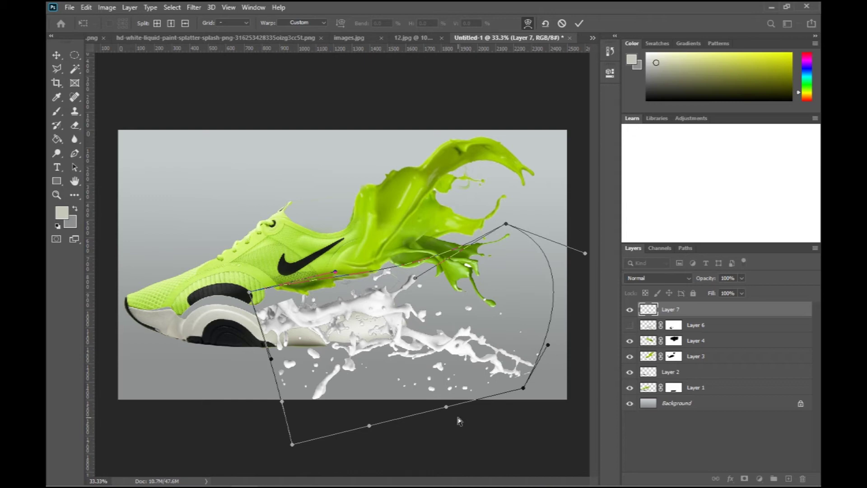
pyautogui.moveTo(447, 409); pyautogui.dragTo(473, 482)
pyautogui.moveTo(281, 401); pyautogui.dragTo(280, 436)
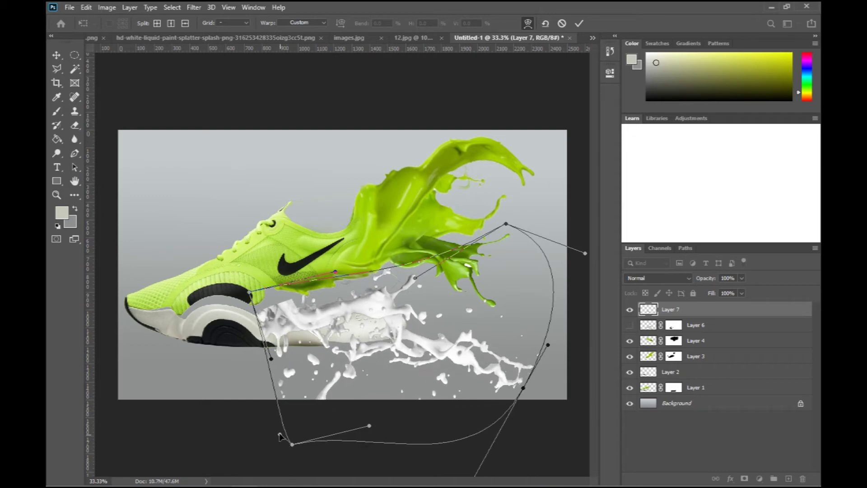
pyautogui.click(579, 23)
# Add a layer mask to the white splash and brush black over its front part rising above the sole's upper edge.
pyautogui.click(744, 478)
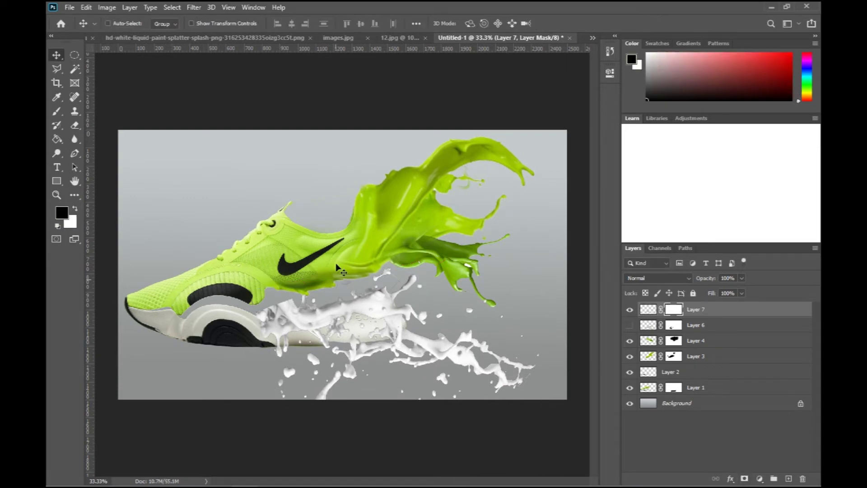
pyautogui.hotkey('ctrl', '+')
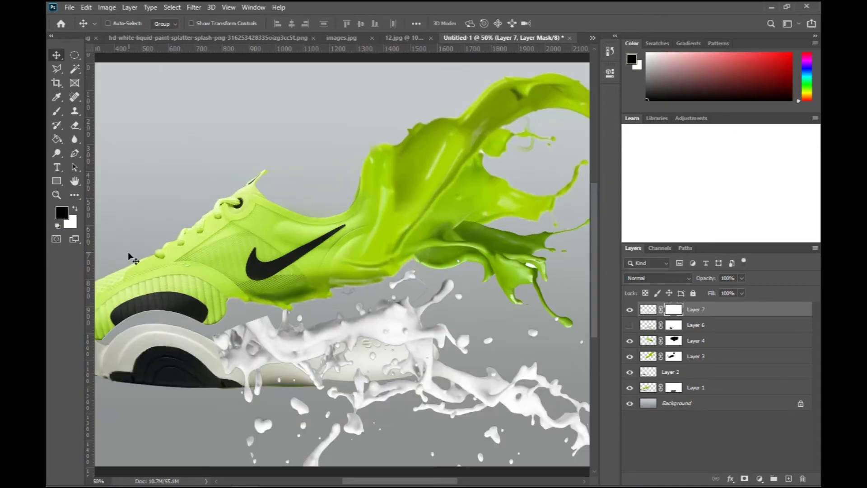
pyautogui.click(57, 111)
pyautogui.moveTo(205, 329)
pyautogui.mouseDown()
pyautogui.moveTo(260, 317)
pyautogui.moveTo(294, 323)
pyautogui.moveTo(243, 303)
pyautogui.mouseUp()
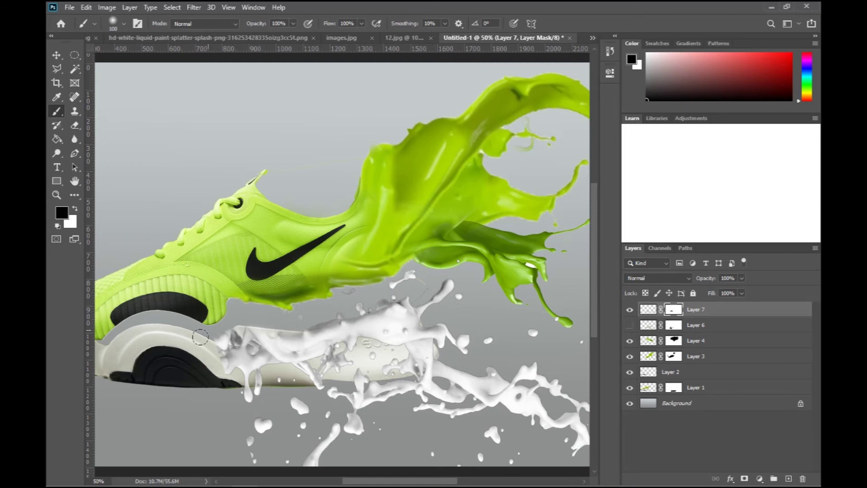
# Brush black on the white splash's mask to remove the drips and loose droplets hanging below the sole.
pyautogui.moveTo(234, 369)
pyautogui.mouseDown()
pyautogui.moveTo(249, 387)
pyautogui.moveTo(259, 383)
pyautogui.moveTo(261, 367)
pyautogui.moveTo(295, 371)
pyautogui.moveTo(286, 384)
pyautogui.moveTo(294, 399)
pyautogui.mouseUp()
pyautogui.press('space')
pyautogui.moveTo(329, 422); pyautogui.dragTo(306, 348)
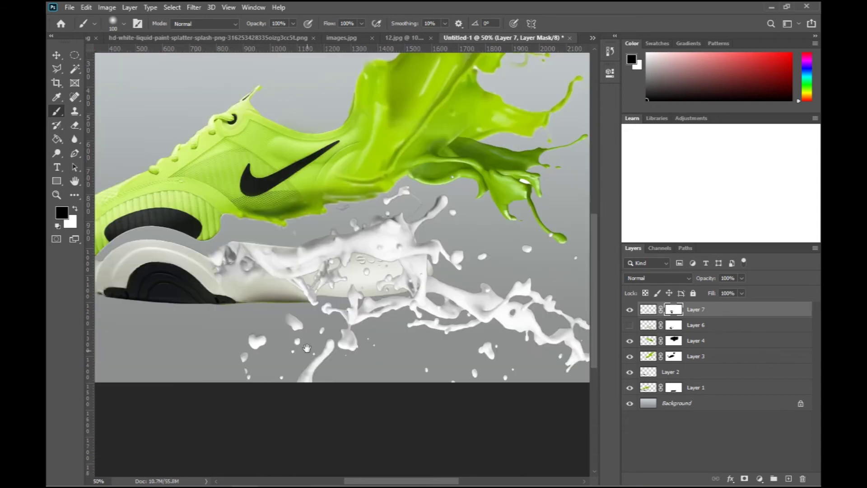
pyautogui.moveTo(311, 291)
pyautogui.mouseDown()
pyautogui.moveTo(351, 272)
pyautogui.moveTo(300, 294)
pyautogui.moveTo(359, 284)
pyautogui.moveTo(303, 294)
pyautogui.moveTo(343, 292)
pyautogui.moveTo(418, 310)
pyautogui.moveTo(396, 298)
pyautogui.moveTo(354, 305)
pyautogui.moveTo(297, 331)
pyautogui.moveTo(334, 312)
pyautogui.moveTo(381, 309)
pyautogui.moveTo(353, 354)
pyautogui.moveTo(322, 303)
pyautogui.moveTo(239, 369)
pyautogui.moveTo(274, 305)
pyautogui.mouseUp()
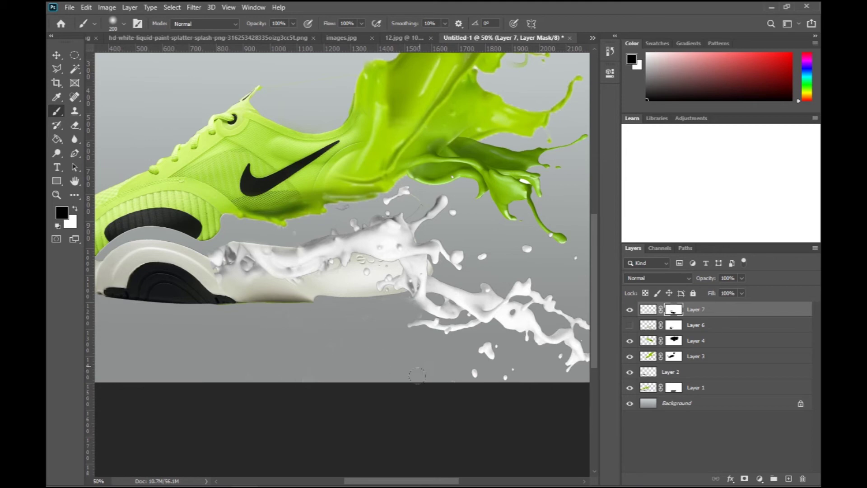
# With an 80 px brush, mask out the small white splatters covering the embossed lettering on the sole's side.
pyautogui.hotkey('ctrl', '-')
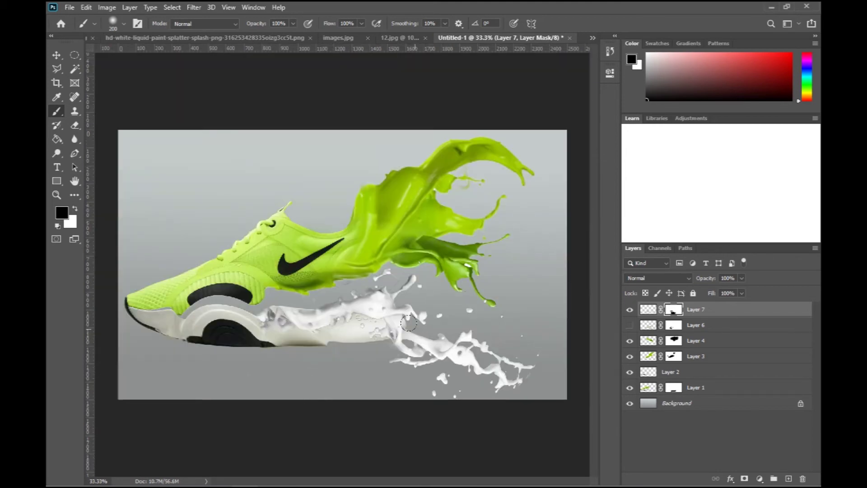
pyautogui.hotkey('ctrl', '+')
pyautogui.hotkey('ctrl', '+')
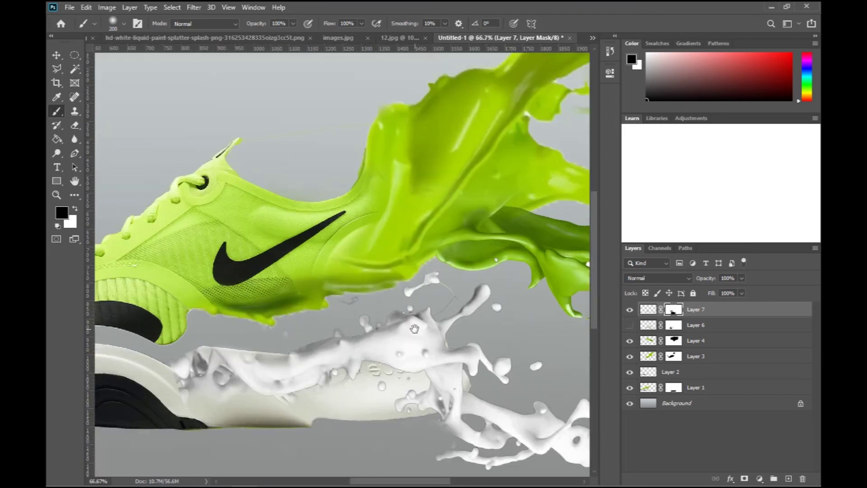
pyautogui.moveTo(414, 329); pyautogui.dragTo(393, 256)
pyautogui.press('[')
pyautogui.press('[')
pyautogui.press('[')
pyautogui.press('[')
pyautogui.press('[')
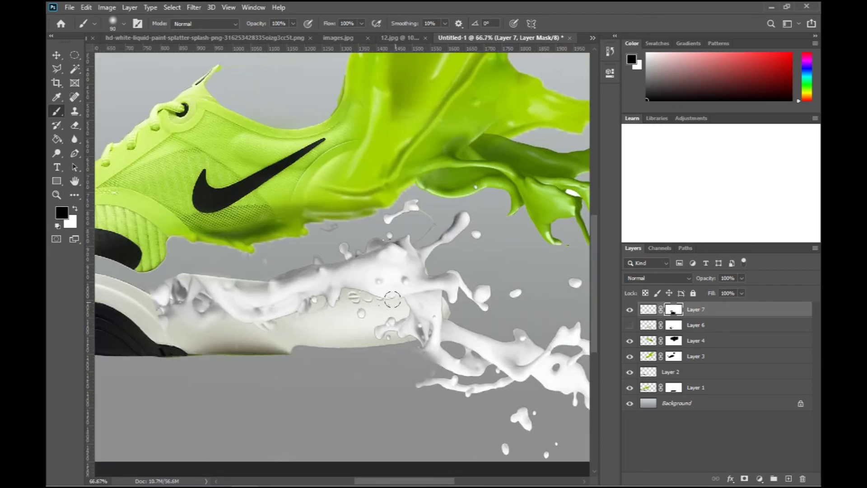
pyautogui.press('[')
pyautogui.moveTo(349, 293)
pyautogui.mouseDown()
pyautogui.moveTo(331, 307)
pyautogui.moveTo(315, 303)
pyautogui.mouseUp()
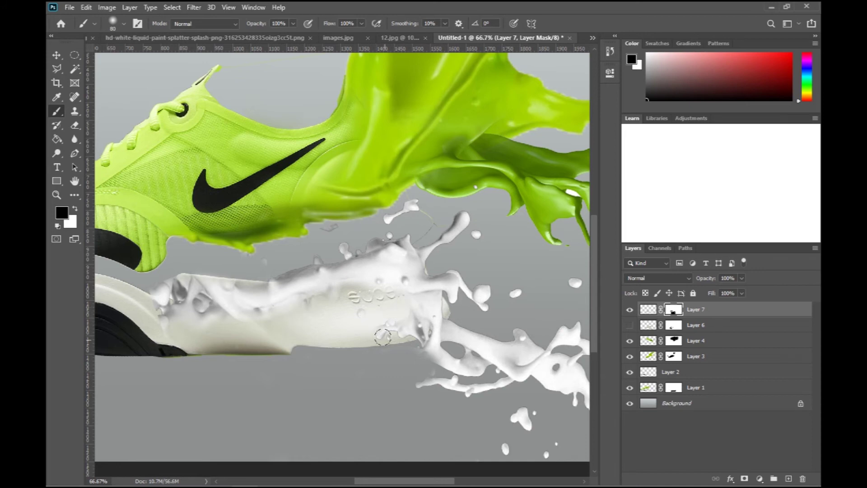
# Reduce the brush to 30 px and mask out the stray splatter along the sole's lower rear edge.
pyautogui.press('[')
pyautogui.press('[')
pyautogui.press('[')
pyautogui.press('[')
pyautogui.press('[')
pyautogui.moveTo(423, 356)
pyautogui.mouseDown()
pyautogui.moveTo(422, 365)
pyautogui.moveTo(423, 355)
pyautogui.moveTo(435, 368)
pyautogui.mouseUp()
# With a 50 px brush, mask the splash's front end and the area around the heel to blend them into the sole.
pyautogui.press(']')
pyautogui.press(']')
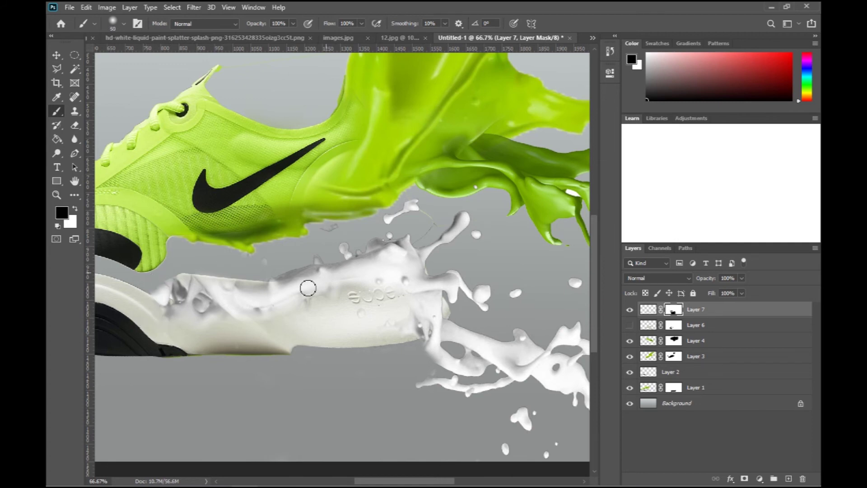
pyautogui.moveTo(212, 302)
pyautogui.mouseDown()
pyautogui.moveTo(178, 301)
pyautogui.moveTo(172, 315)
pyautogui.moveTo(214, 335)
pyautogui.moveTo(183, 286)
pyautogui.mouseUp()
pyautogui.moveTo(427, 305); pyautogui.dragTo(386, 320)
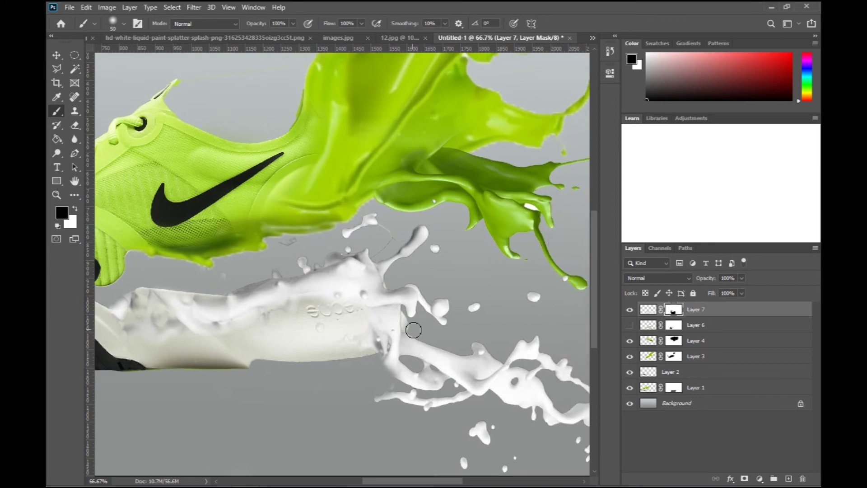
pyautogui.moveTo(404, 397); pyautogui.dragTo(318, 356)
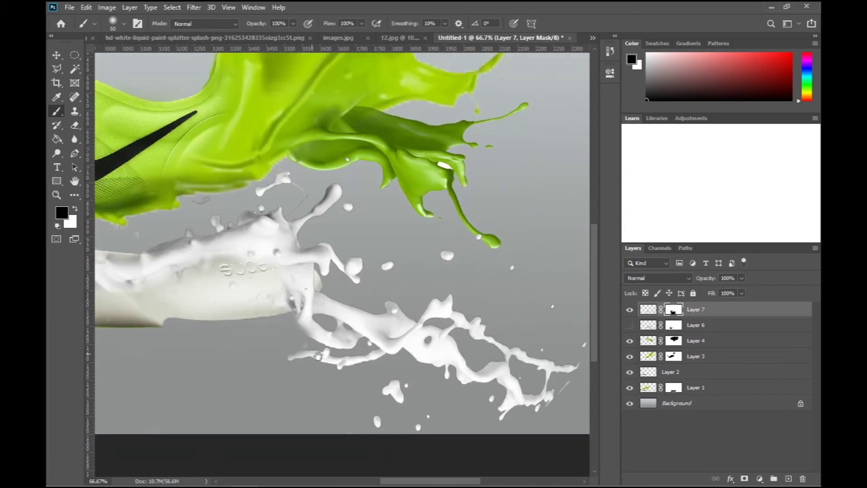
pyautogui.hotkey('ctrl', '-')
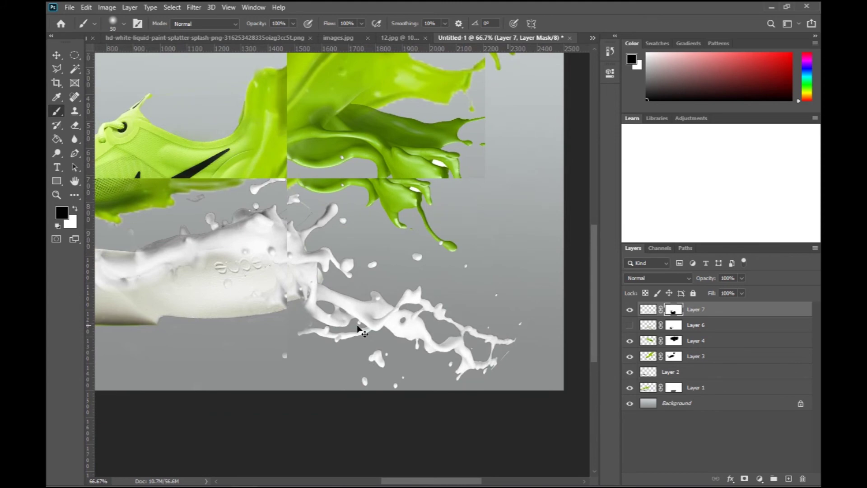
pyautogui.hotkey('ctrl', '-')
pyautogui.hotkey('ctrl', '-')
pyautogui.hotkey('ctrl', '-')
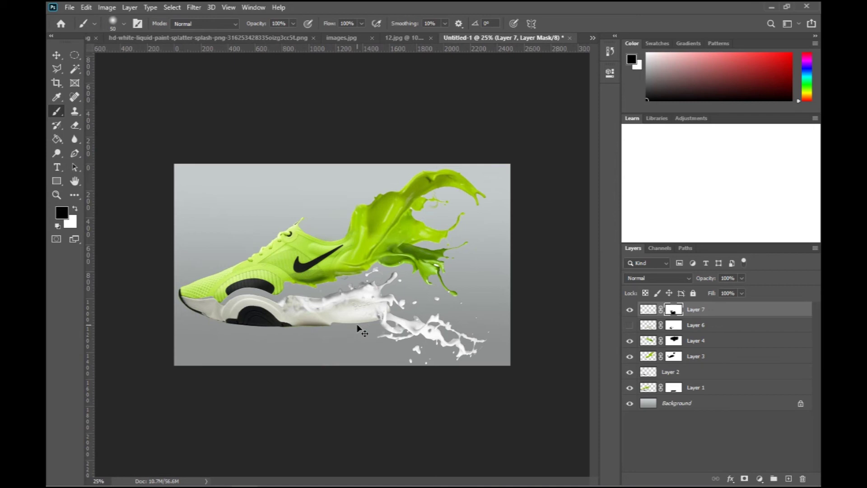
# Mask out the remaining front tip of the white splash with an 80 px brush, exposing the middle of the sole.
pyautogui.hotkey('ctrl', '+')
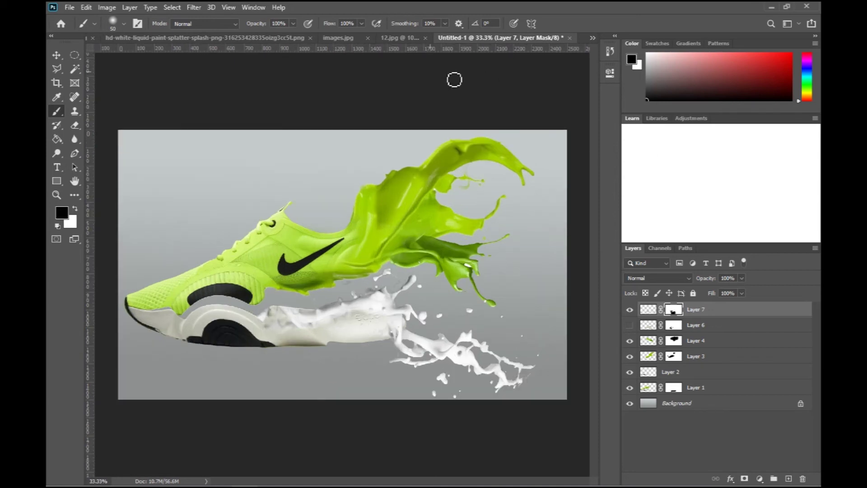
pyautogui.hotkey('ctrl', '+')
pyautogui.hotkey('ctrl', '+')
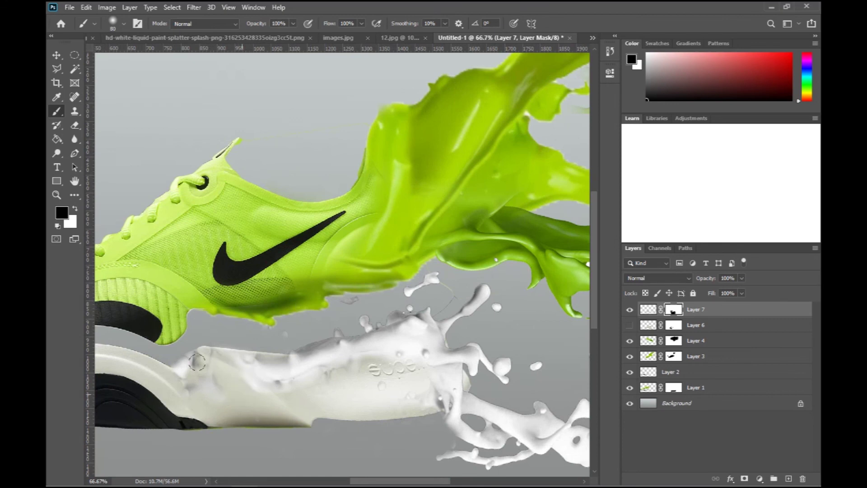
pyautogui.moveTo(196, 361); pyautogui.dragTo(186, 389)
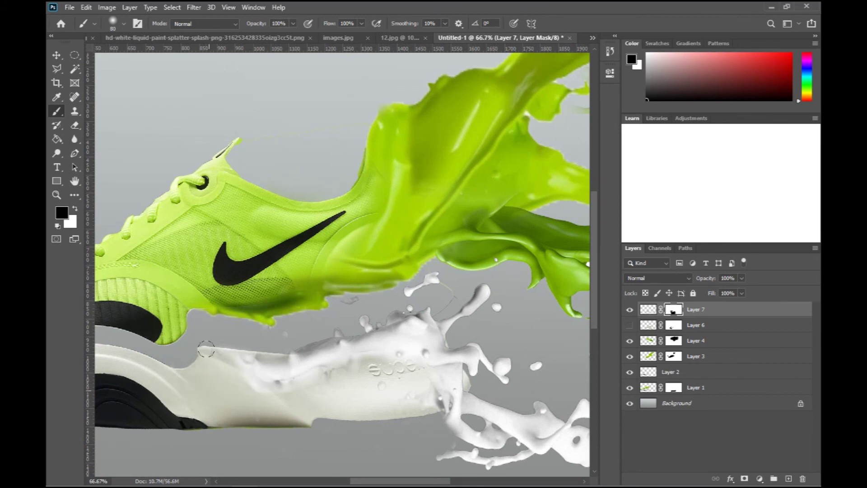
pyautogui.moveTo(377, 428); pyautogui.dragTo(293, 374)
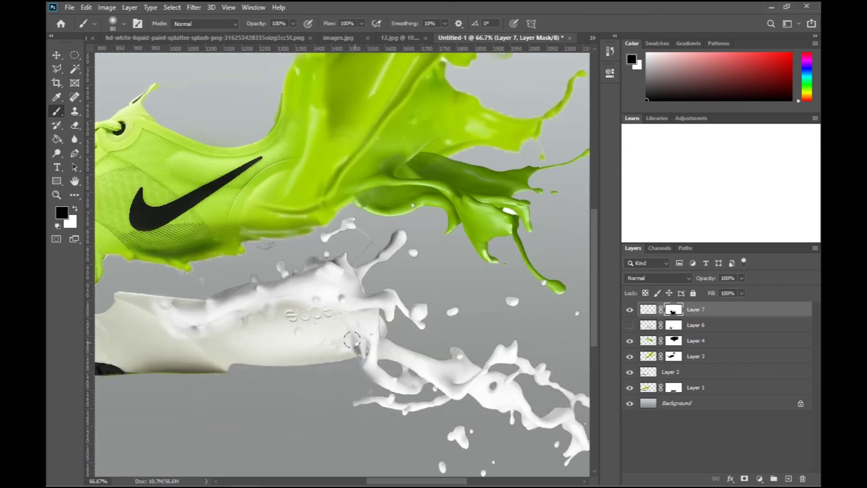
pyautogui.hotkey('ctrl', '-')
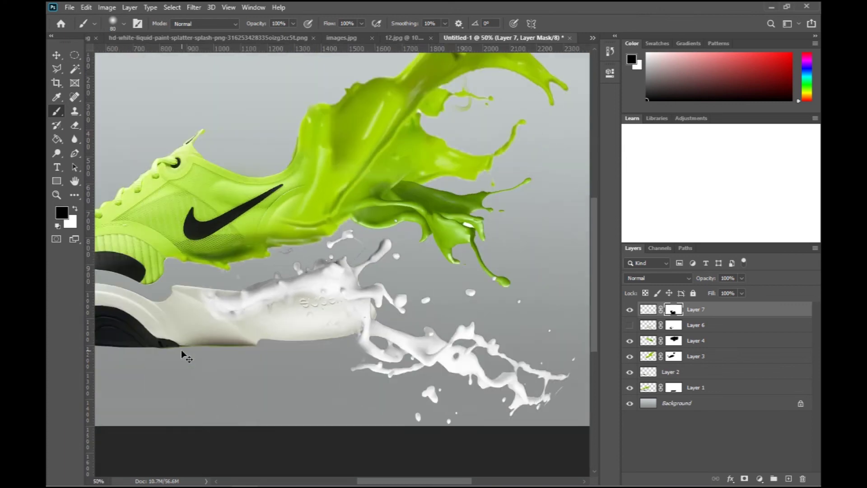
pyautogui.hotkey('ctrl', '-')
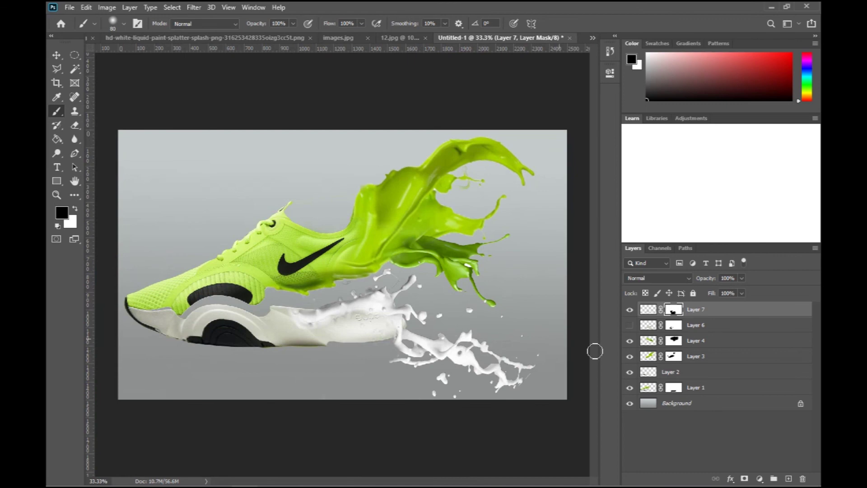
# Brush black on Layer 1's mask over the heel end of the sole.
pyautogui.click(702, 387)
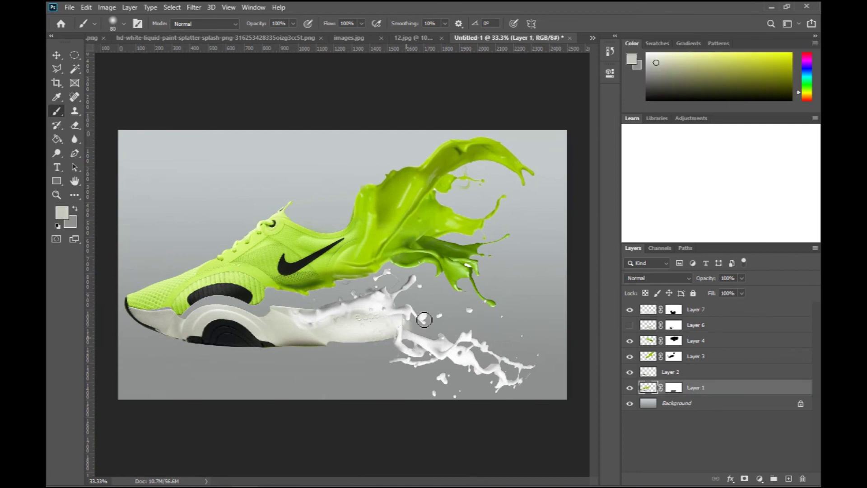
pyautogui.press('x')
pyautogui.press('x')
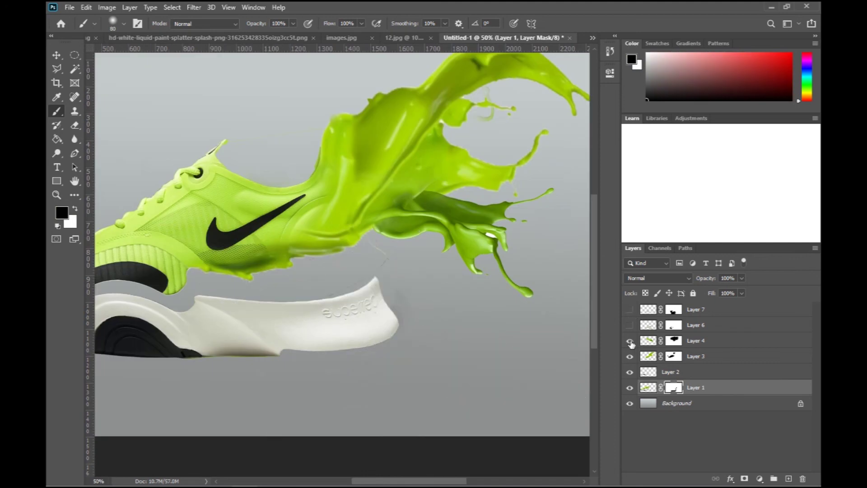
# Toggle the splash and sole layers on and off to check which one holds the sole's heel, leaving only Layer 6 hidden.
pyautogui.click(630, 340)
pyautogui.click(630, 356)
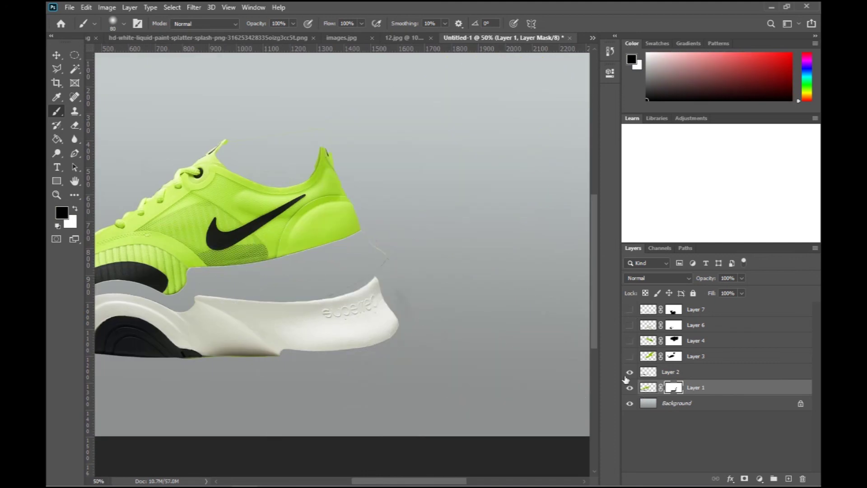
pyautogui.moveTo(390, 339); pyautogui.dragTo(378, 309)
pyautogui.moveTo(629, 310); pyautogui.dragTo(630, 325)
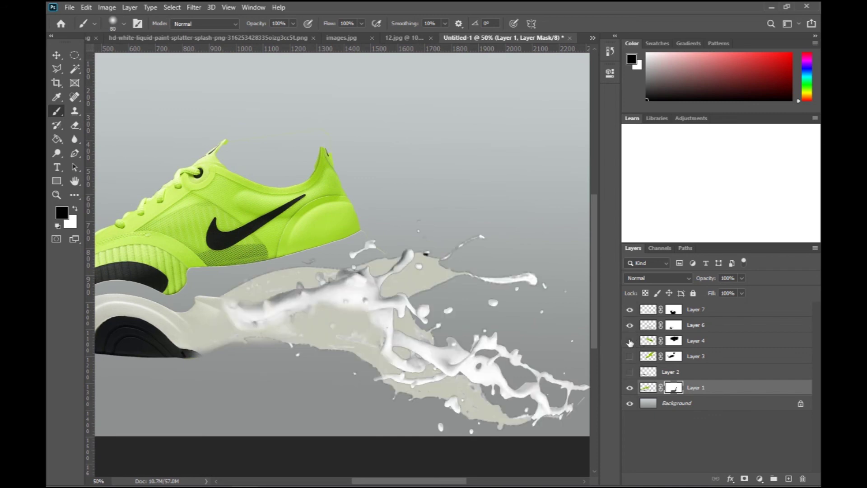
pyautogui.click(630, 325)
pyautogui.moveTo(630, 341); pyautogui.dragTo(630, 374)
pyautogui.click(629, 373)
pyautogui.click(630, 373)
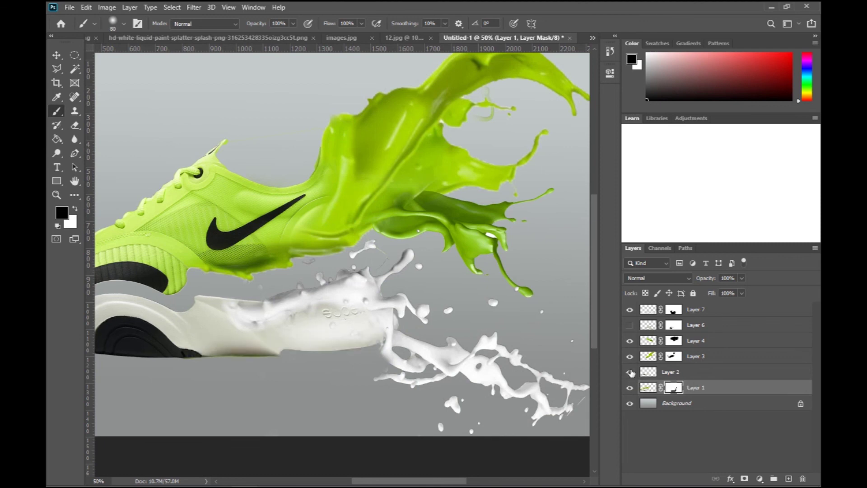
# Add a layer mask to Layer 2 and brush black over the sole's heel end where it protrudes behind the white splash.
pyautogui.click(683, 373)
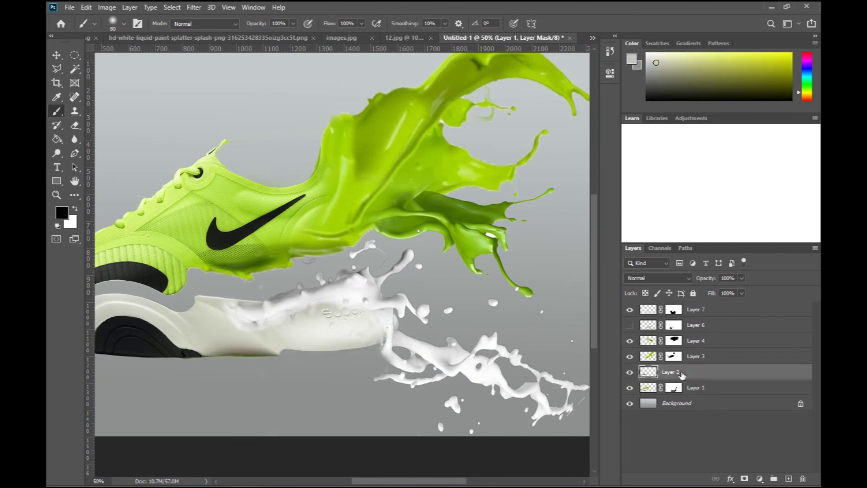
pyautogui.click(744, 478)
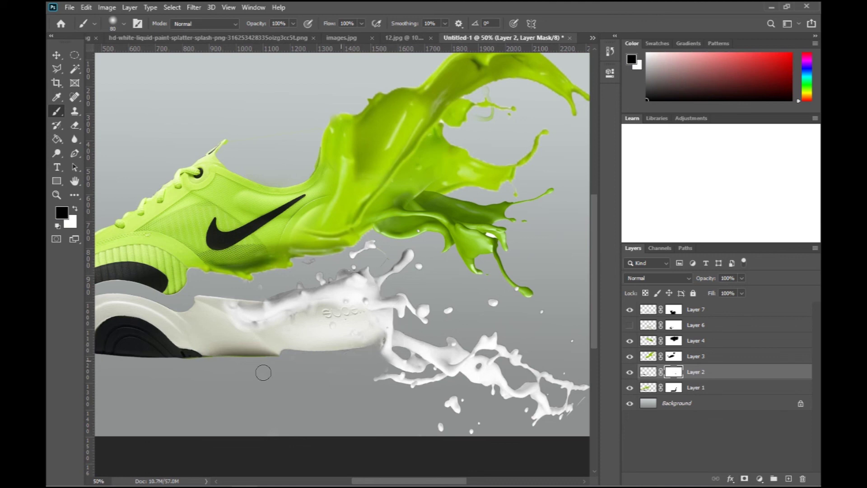
pyautogui.hotkey('ctrl', '-')
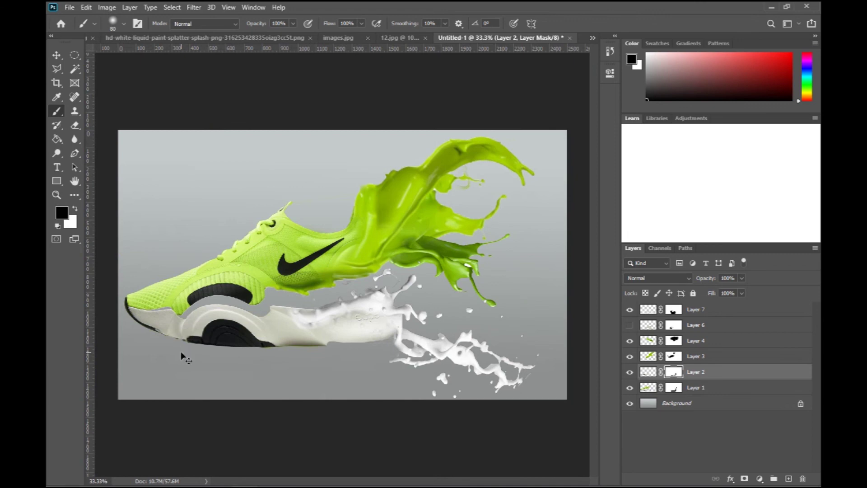
pyautogui.hotkey('ctrl', '-')
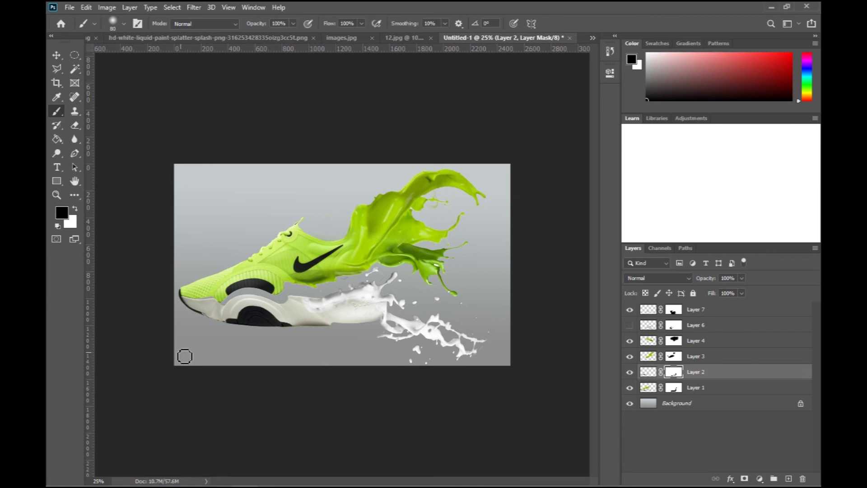
pyautogui.click(58, 53)
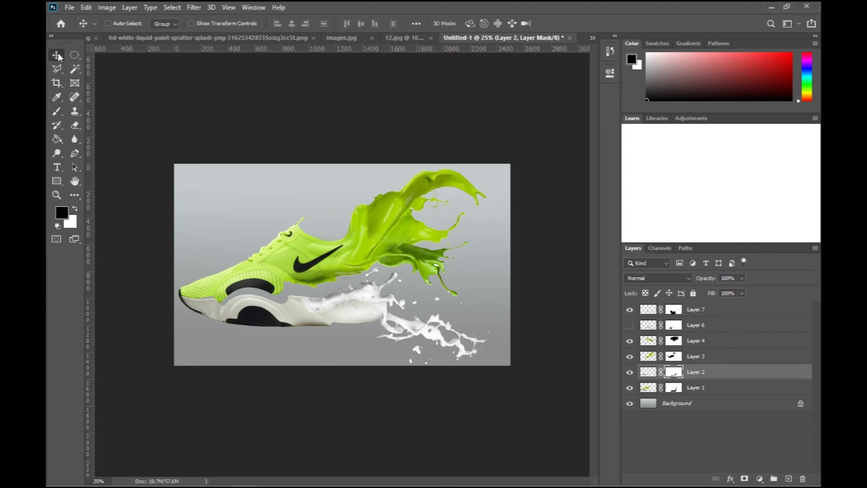